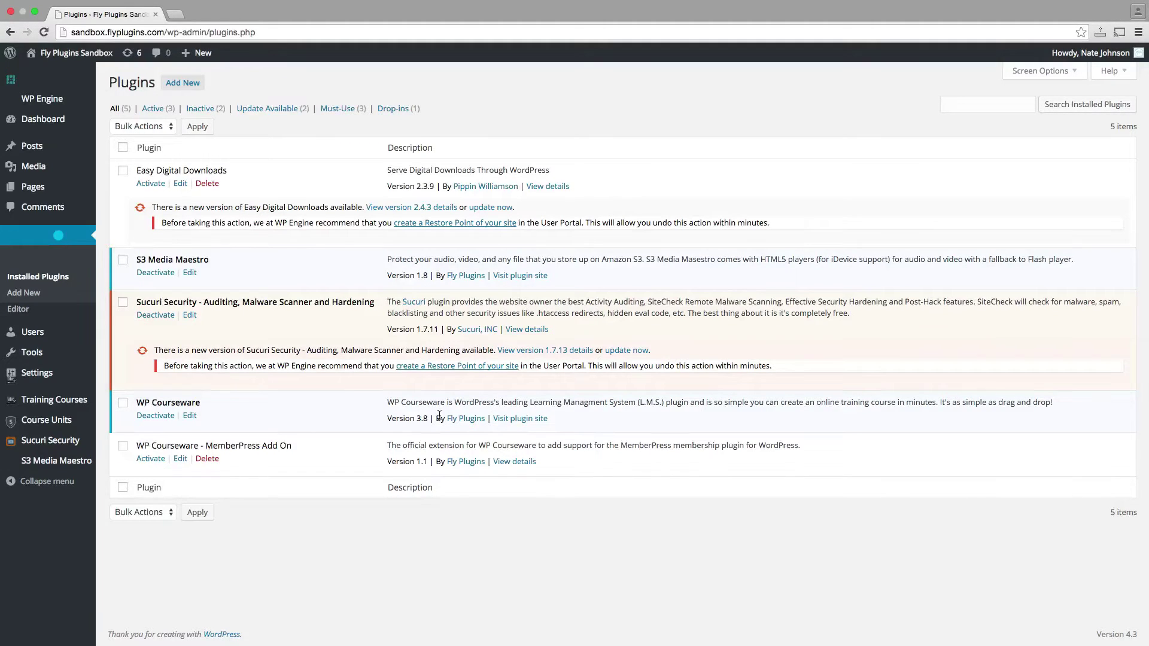
- Note the WP Courseware version, check Course 1's unit ordering, then list all course units
{"action": "left_click_drag", "start_coordinate": [390, 416], "coordinate": [428, 418]}
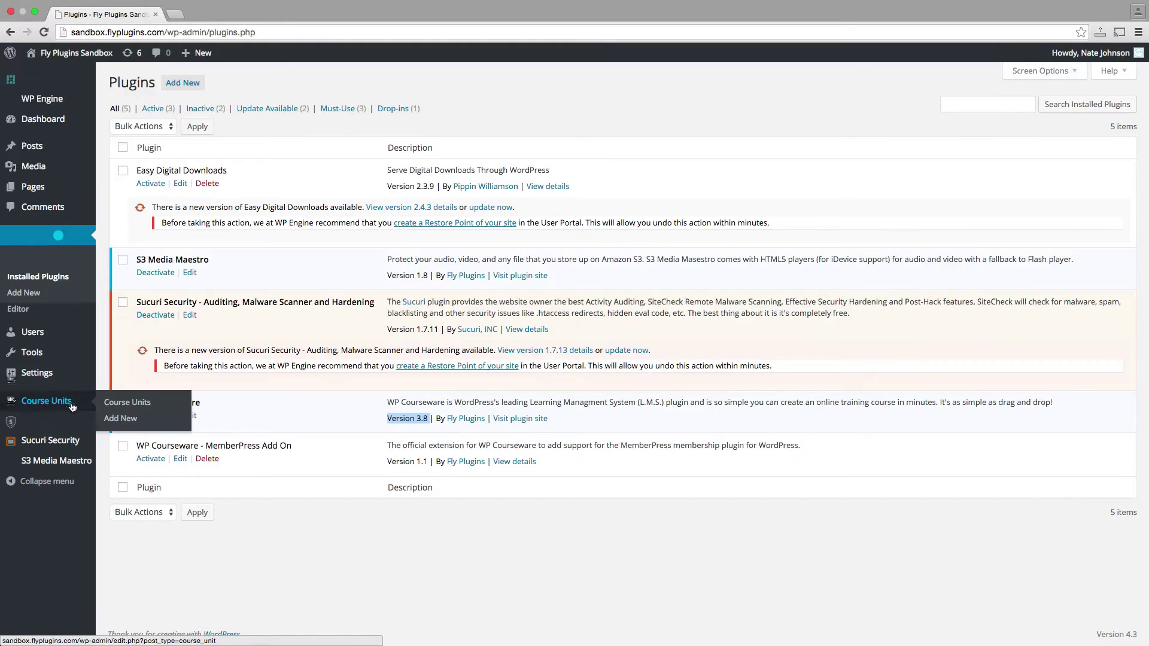
{"action": "mouse_move", "coordinate": [62, 396]}
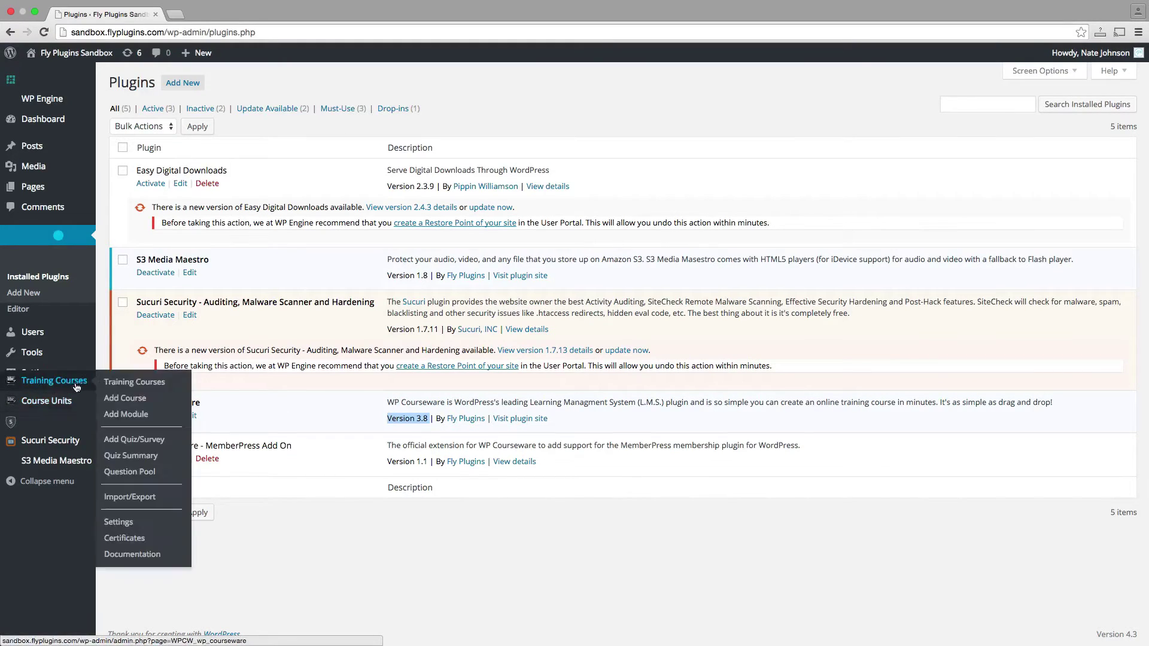
{"action": "left_click", "coordinate": [134, 382]}
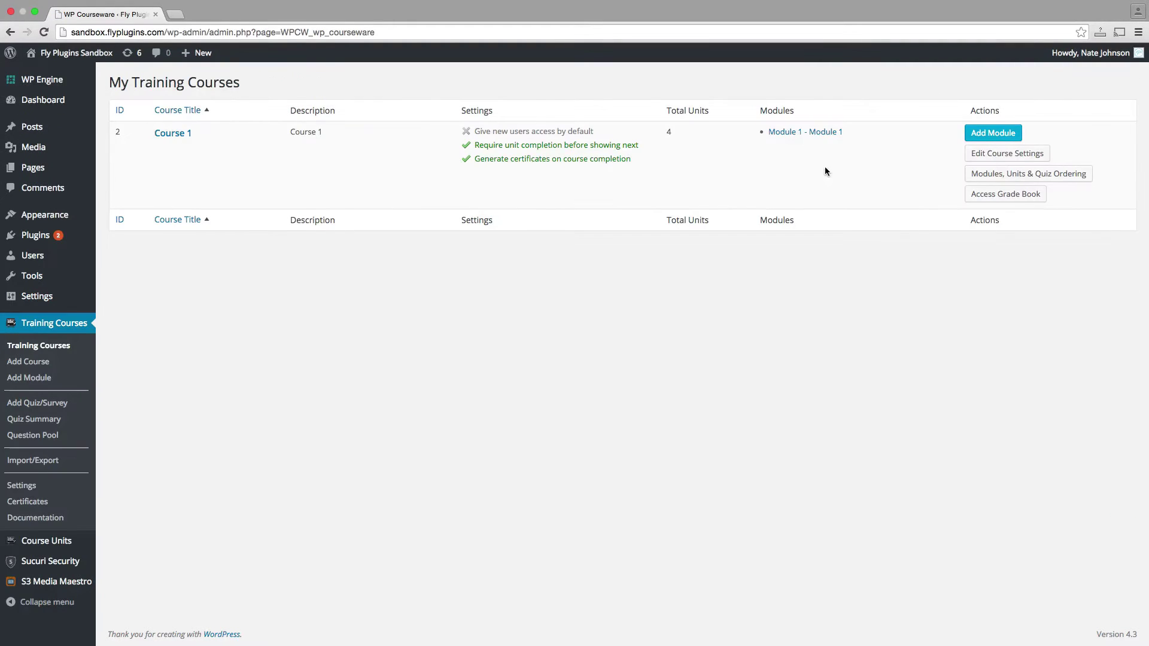
{"action": "left_click", "coordinate": [994, 174]}
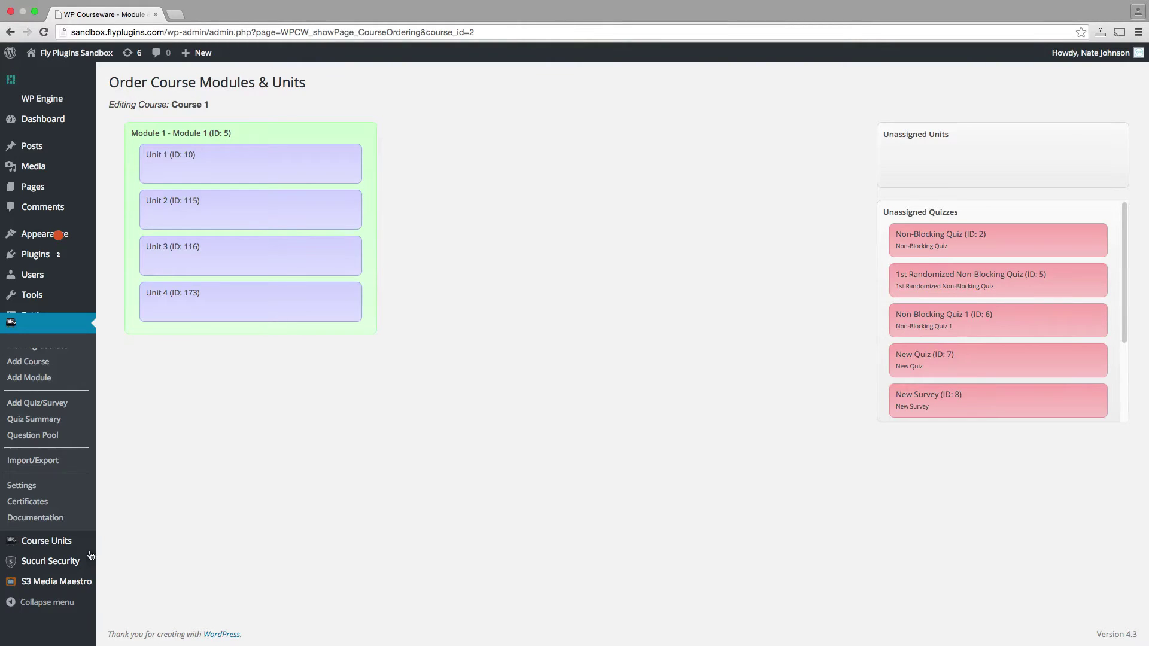
{"action": "left_click", "coordinate": [128, 544]}
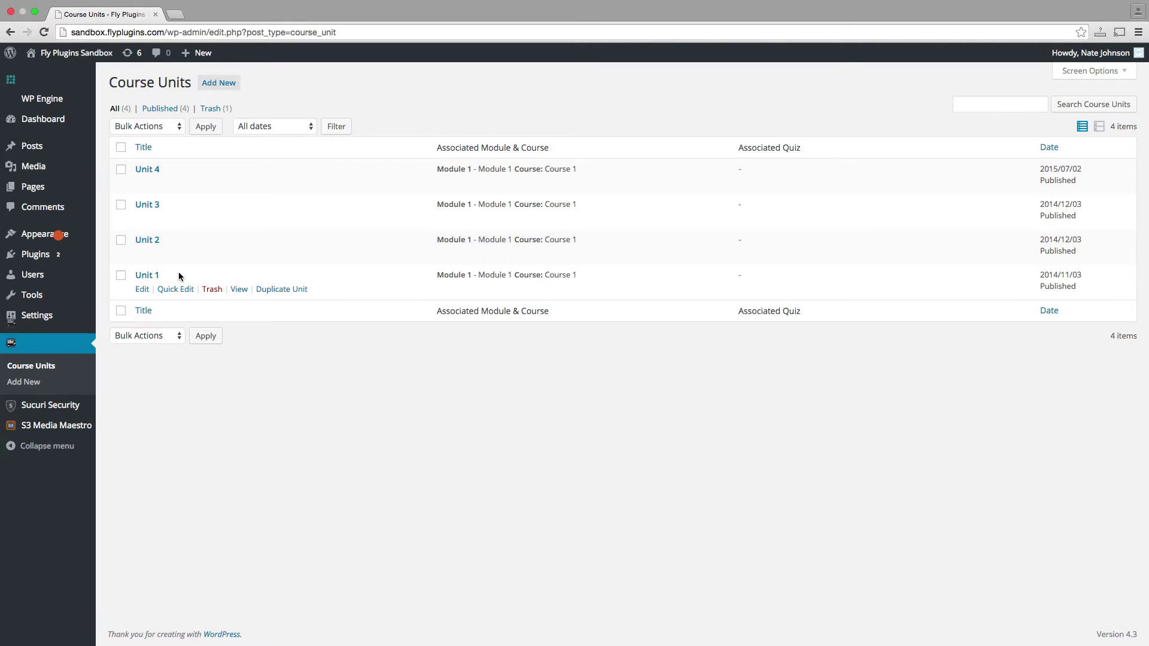
- Set Unit 2's content drip to a specific date, 10 Sep 2015, and update it
{"action": "left_click", "coordinate": [148, 240]}
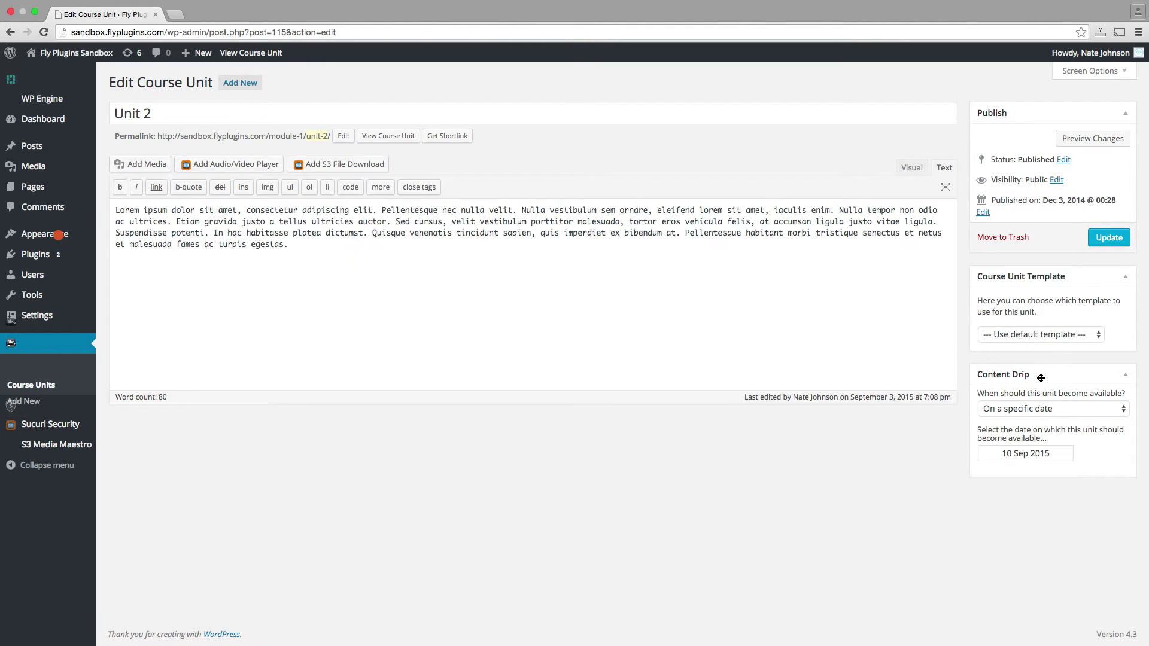
{"action": "left_click", "coordinate": [1005, 412]}
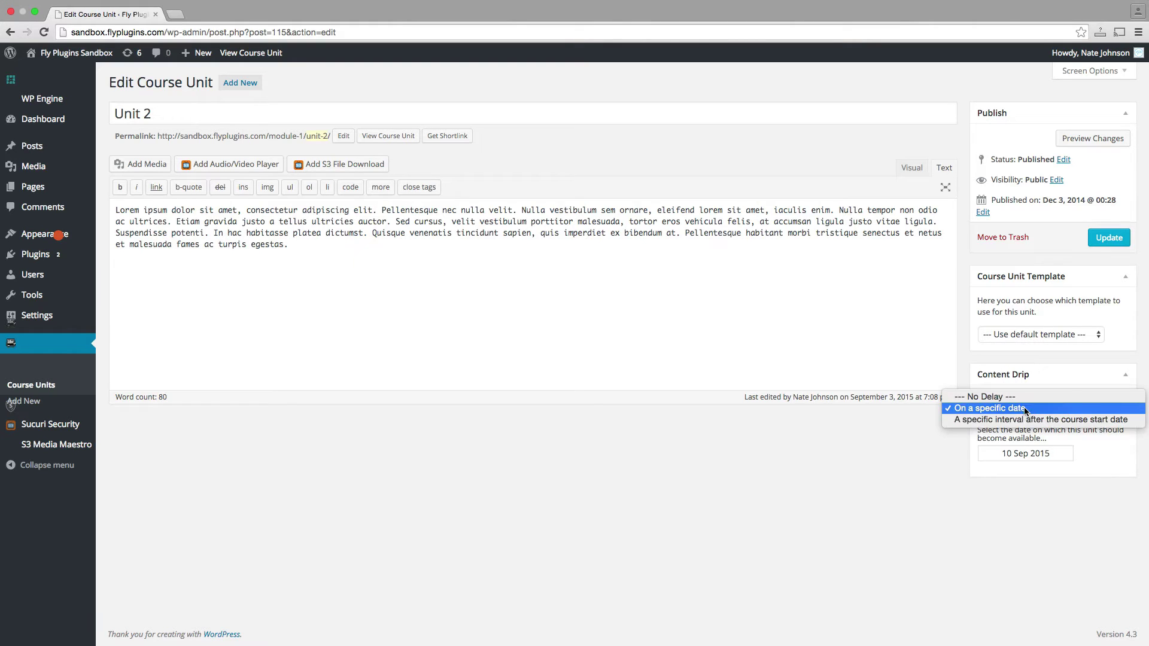
{"action": "left_click", "coordinate": [1025, 409]}
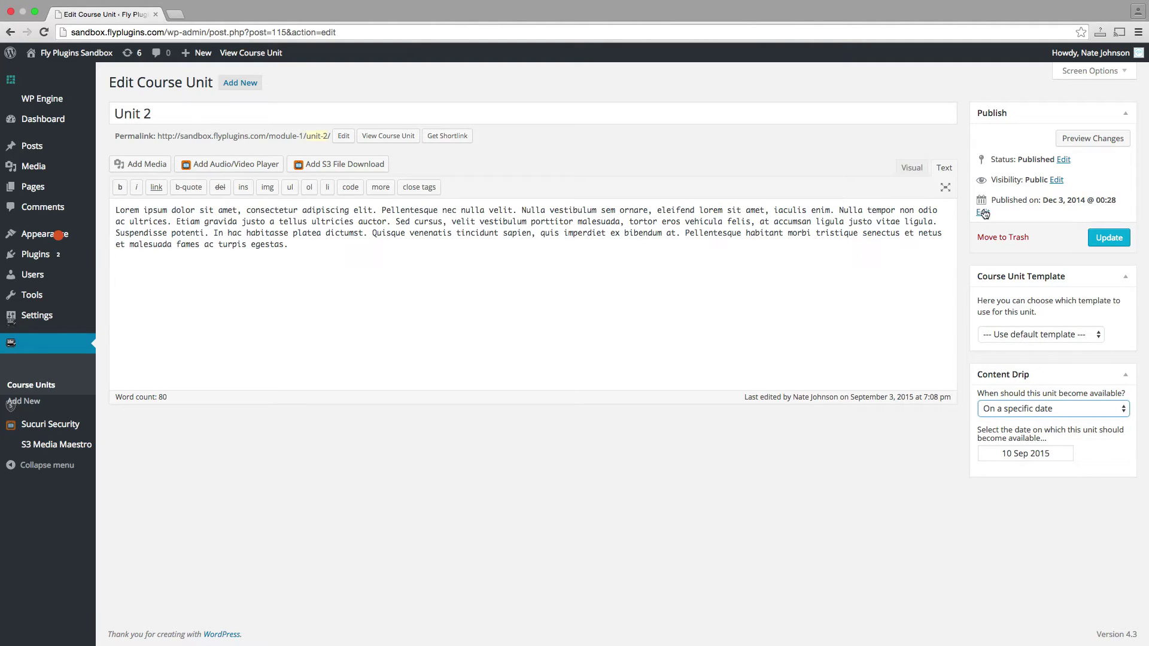
{"action": "left_click", "coordinate": [974, 7]}
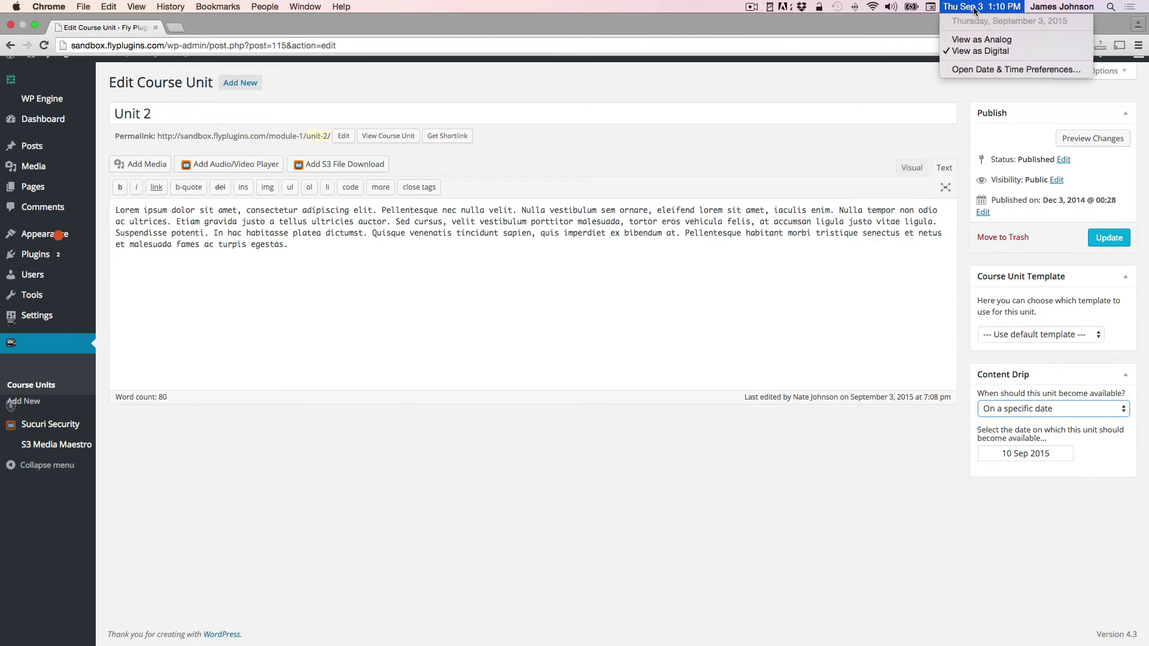
{"action": "left_click", "coordinate": [978, 9]}
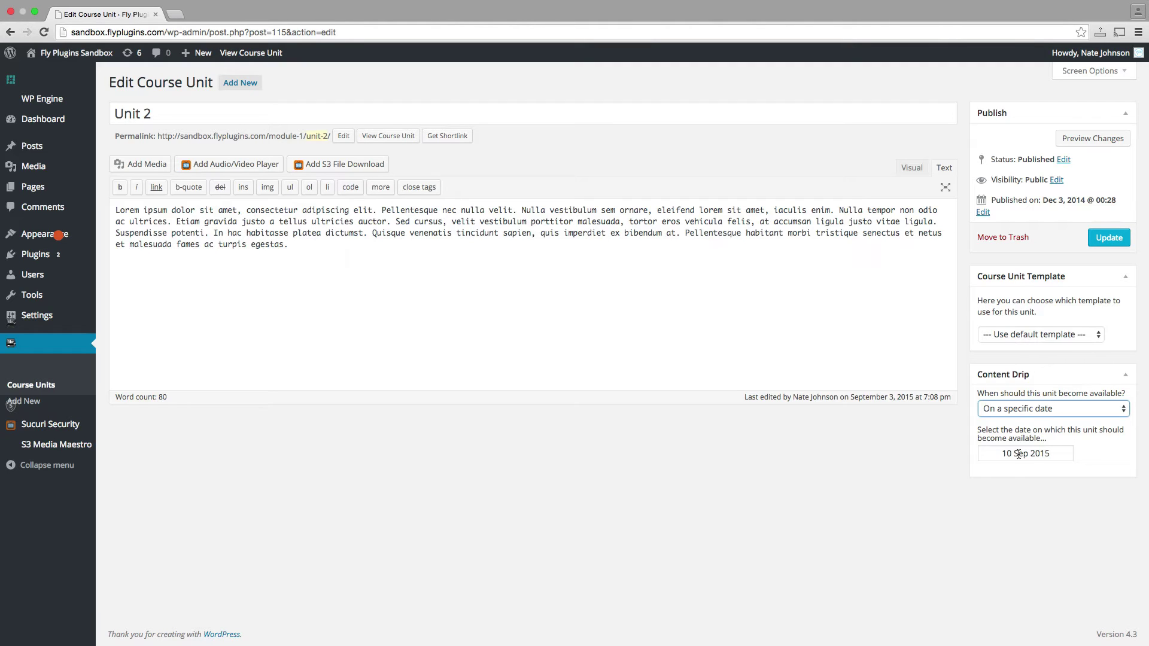
{"action": "left_click", "coordinate": [1019, 455]}
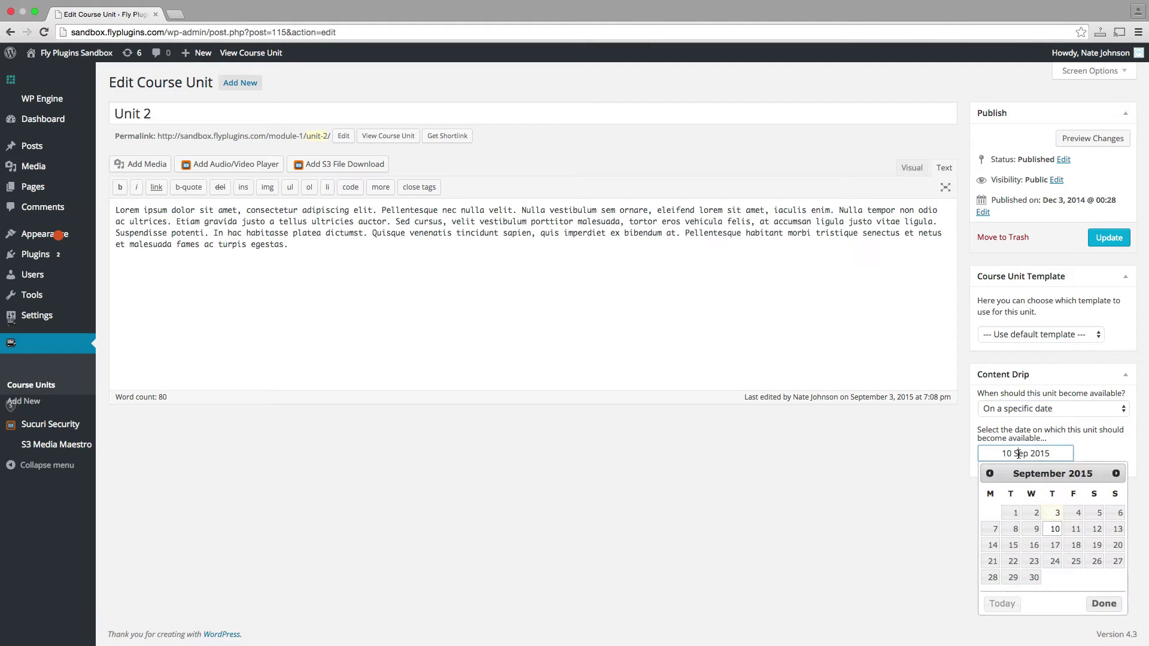
{"action": "left_click", "coordinate": [1056, 531]}
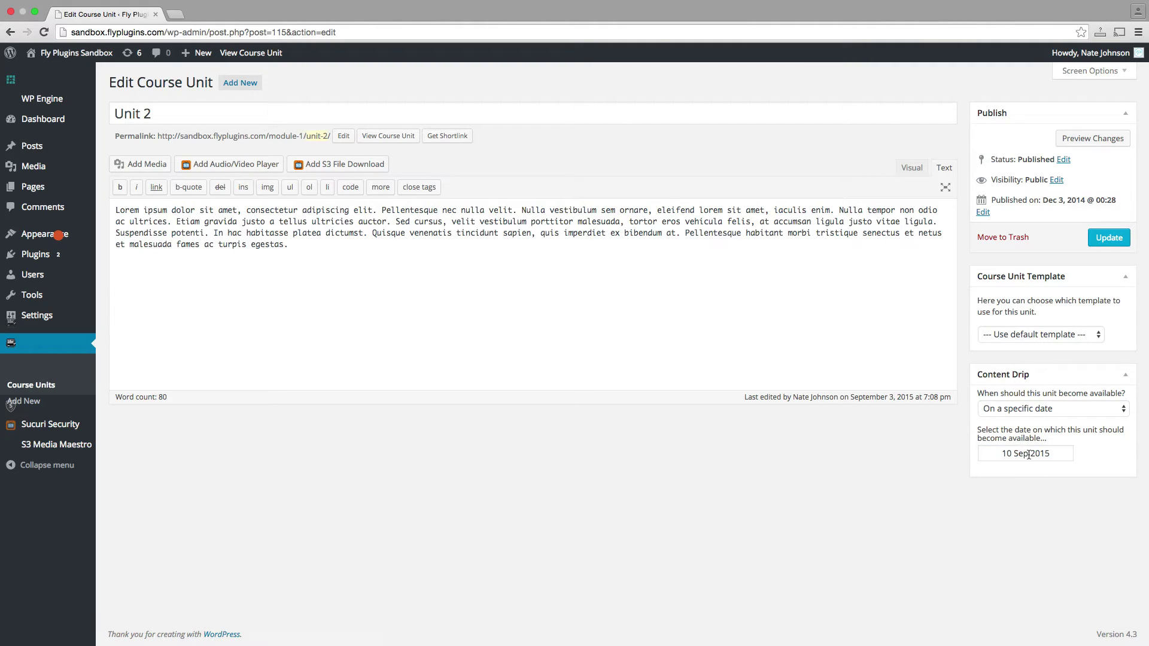
{"action": "left_click", "coordinate": [1115, 243]}
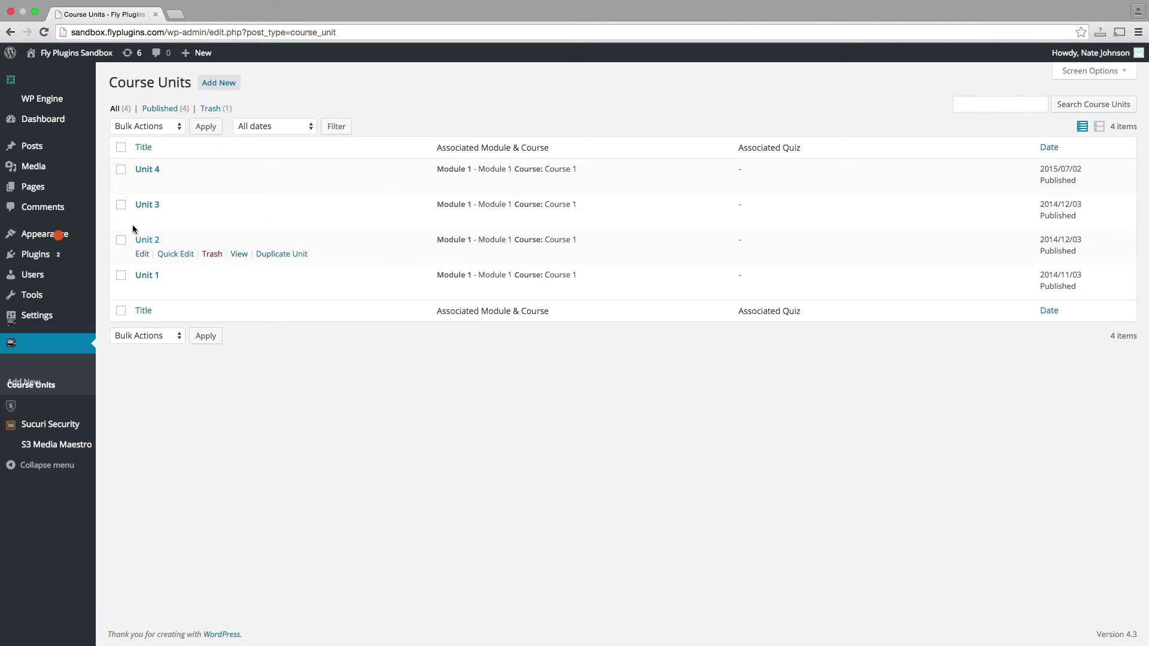
- Set Unit 3 to drip on the specific date 17 Sep 2015 and update it
{"action": "left_click", "coordinate": [147, 206]}
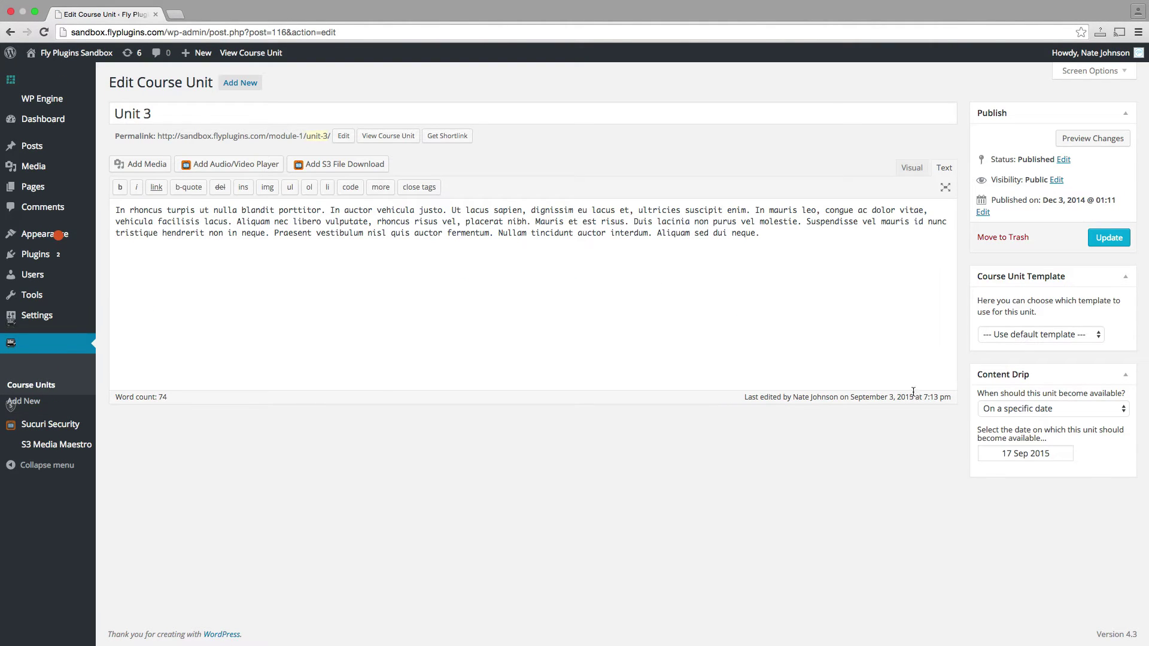
{"action": "left_click", "coordinate": [1020, 413]}
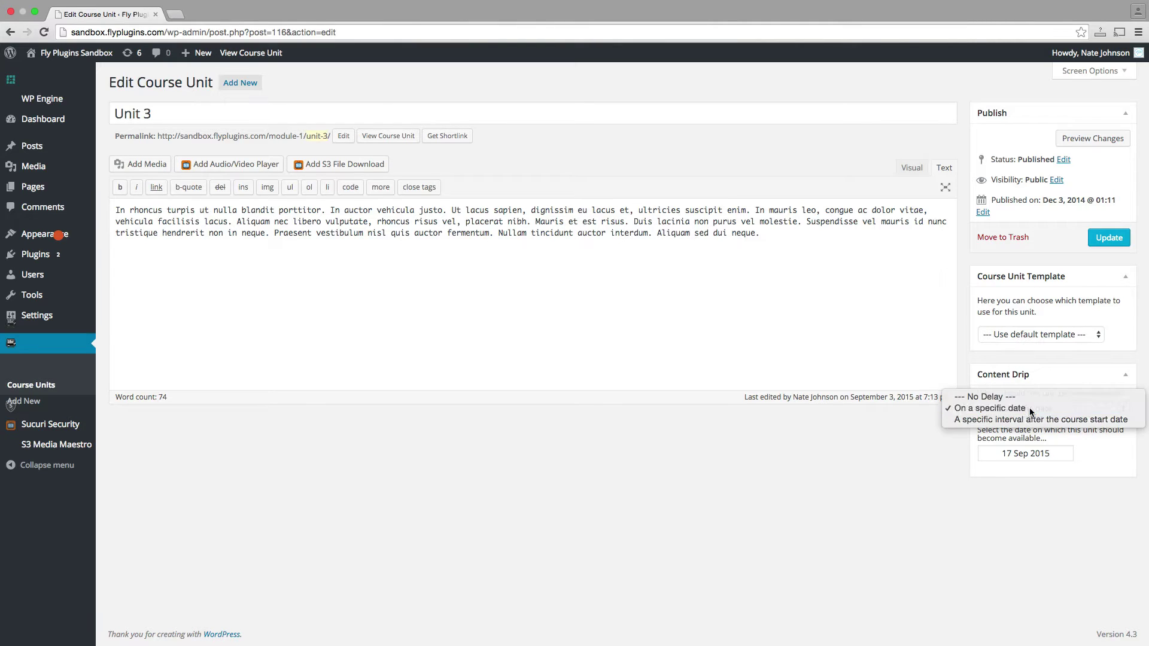
{"action": "left_click", "coordinate": [1031, 410]}
{"action": "left_click", "coordinate": [1032, 455]}
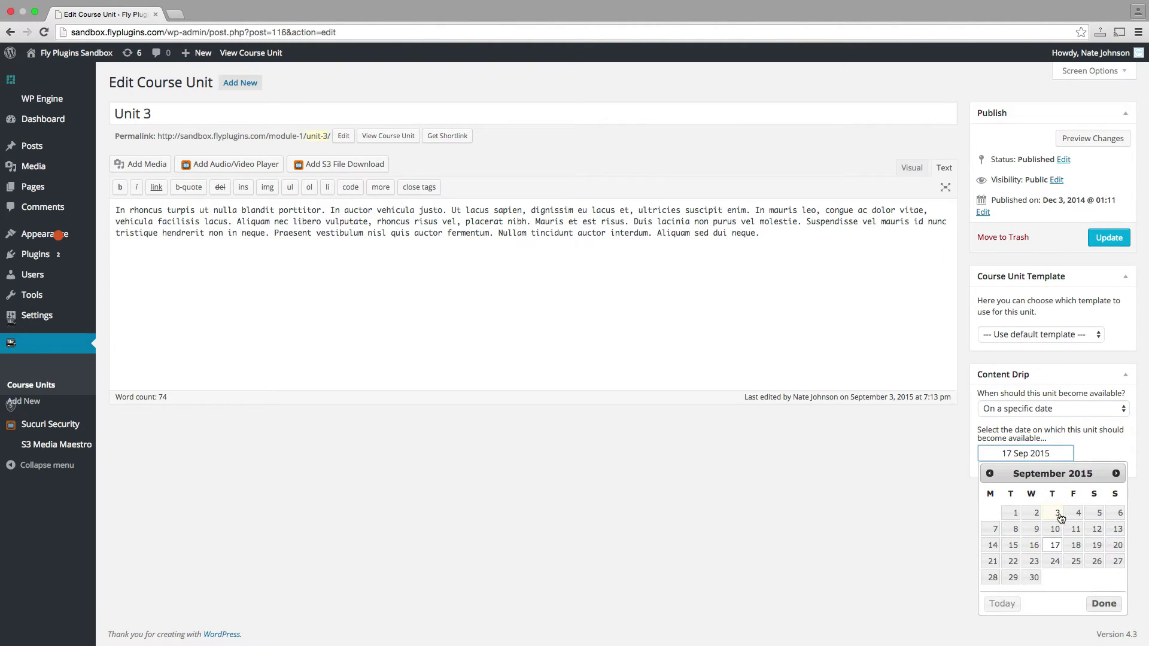
{"action": "left_click", "coordinate": [1057, 548]}
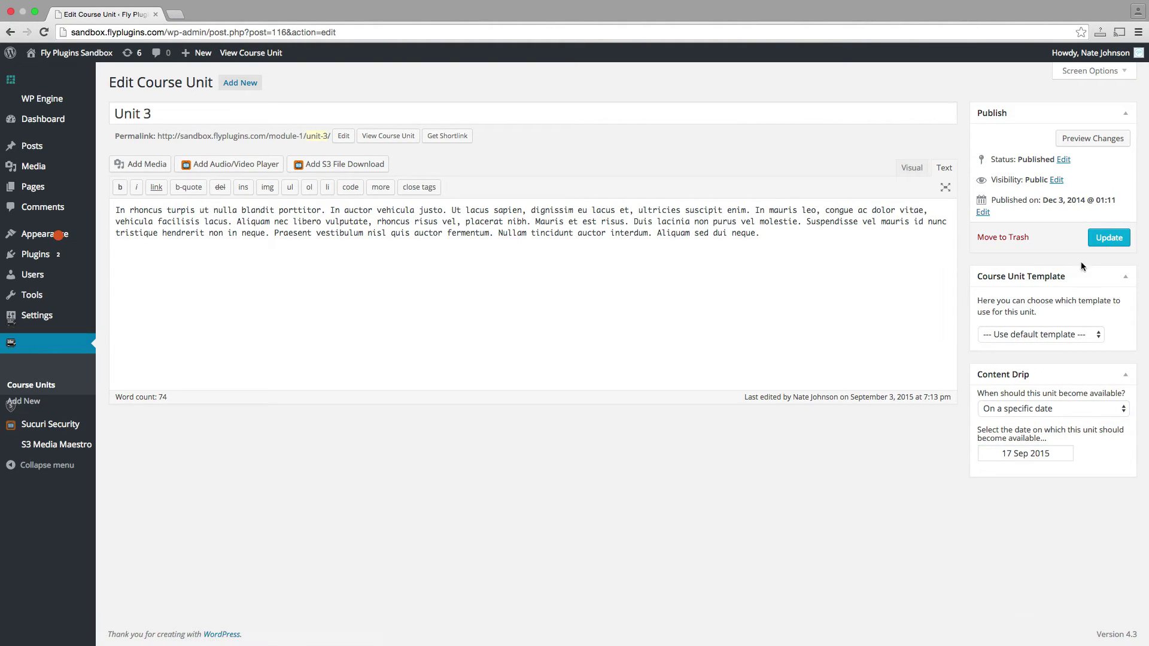
{"action": "left_click", "coordinate": [1108, 238]}
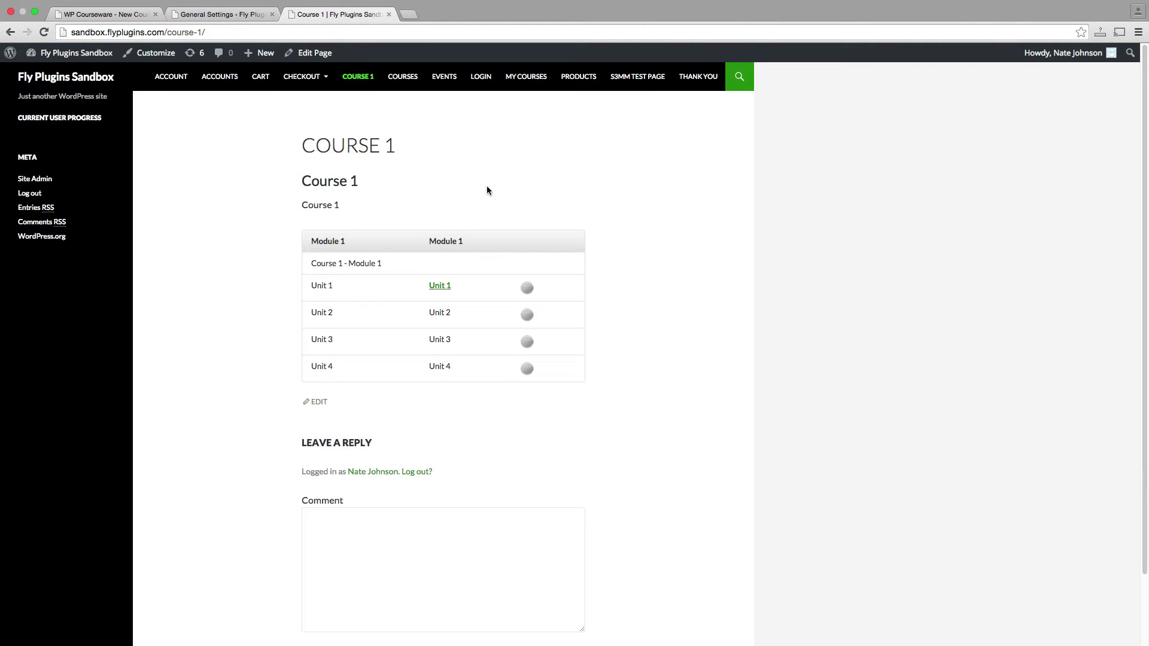
- Open Unit 1 from the outline, mark it completed, and go to the locked Unit 2
{"action": "left_click", "coordinate": [444, 287]}
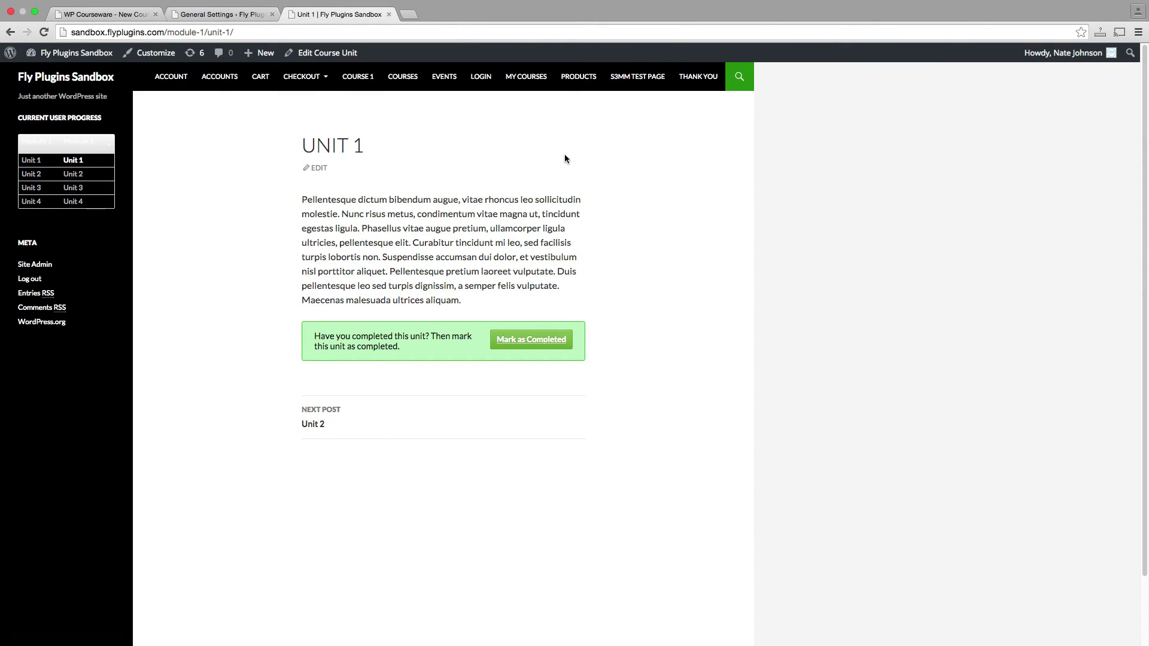
{"action": "left_click", "coordinate": [552, 340]}
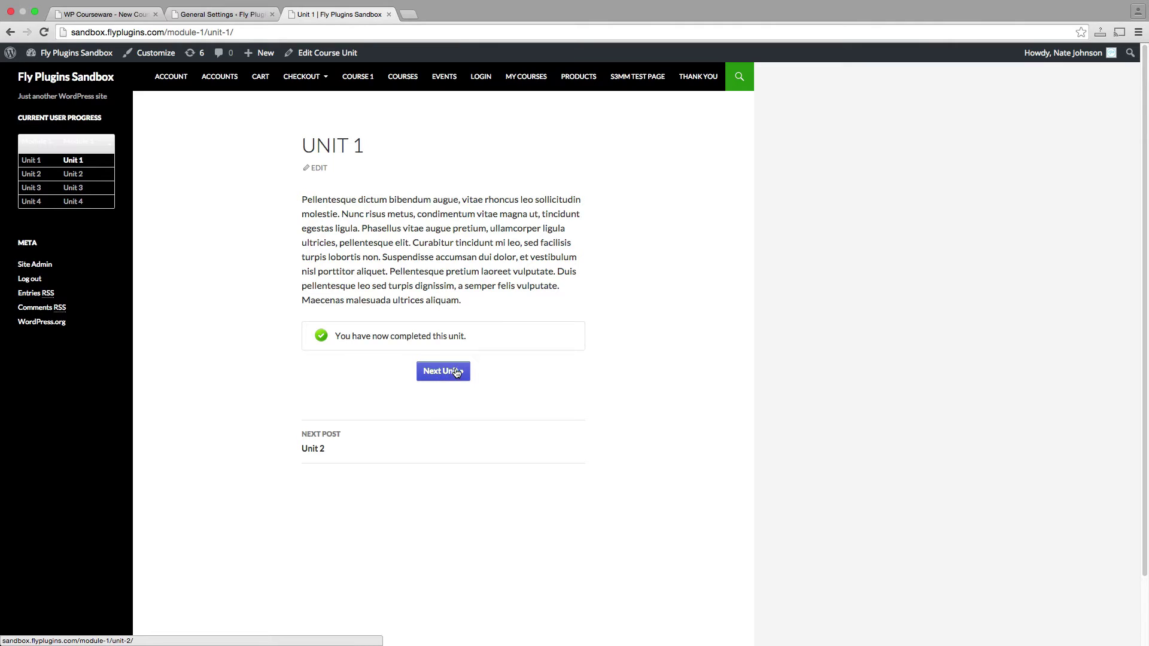
{"action": "left_click", "coordinate": [451, 373]}
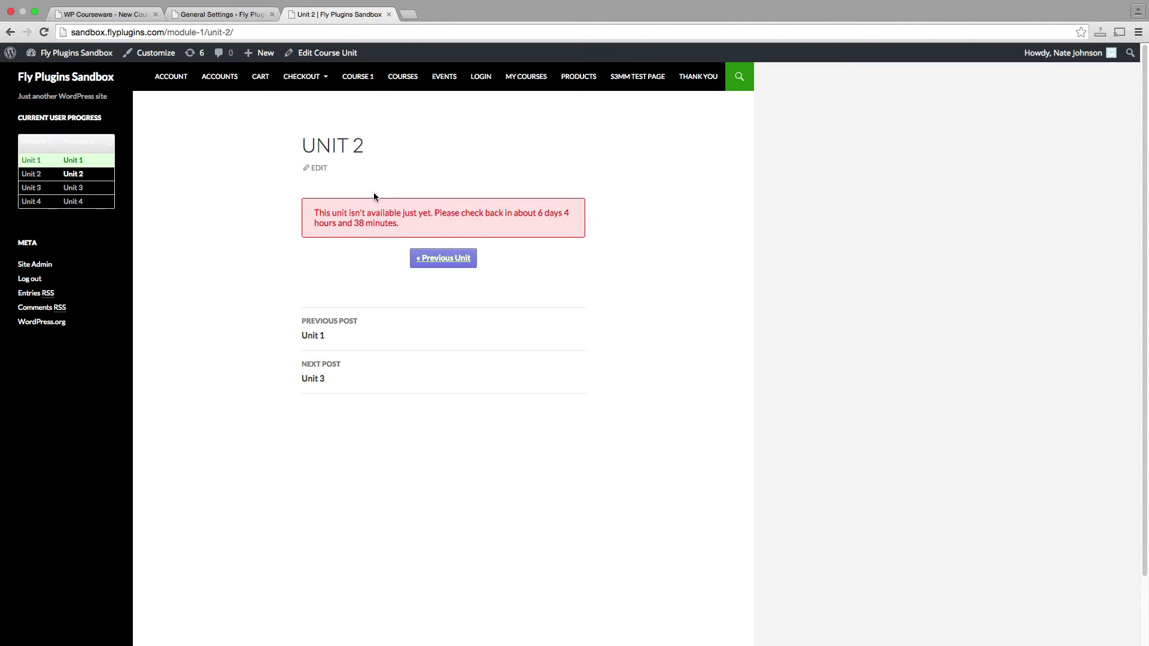
{"action": "left_click", "coordinate": [253, 16]}
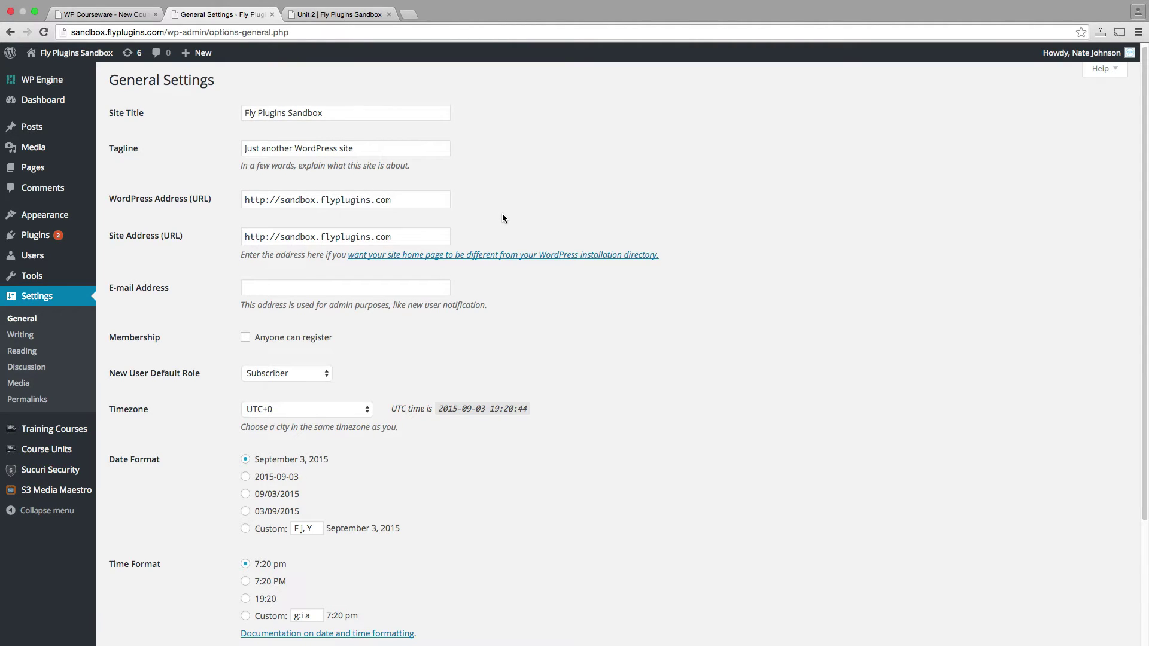
{"action": "scroll", "coordinate": [337, 322], "scroll_direction": "down", "scroll_amount": 2}
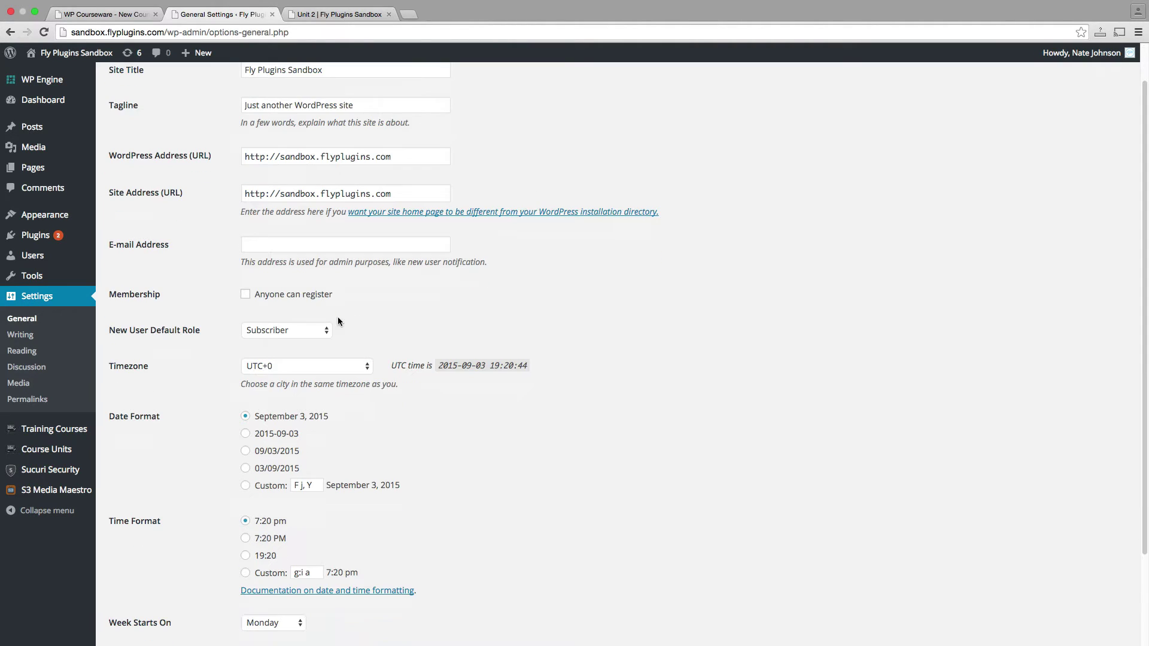
{"action": "left_click", "coordinate": [317, 367]}
{"action": "left_click", "coordinate": [424, 333]}
{"action": "left_click", "coordinate": [352, 14]}
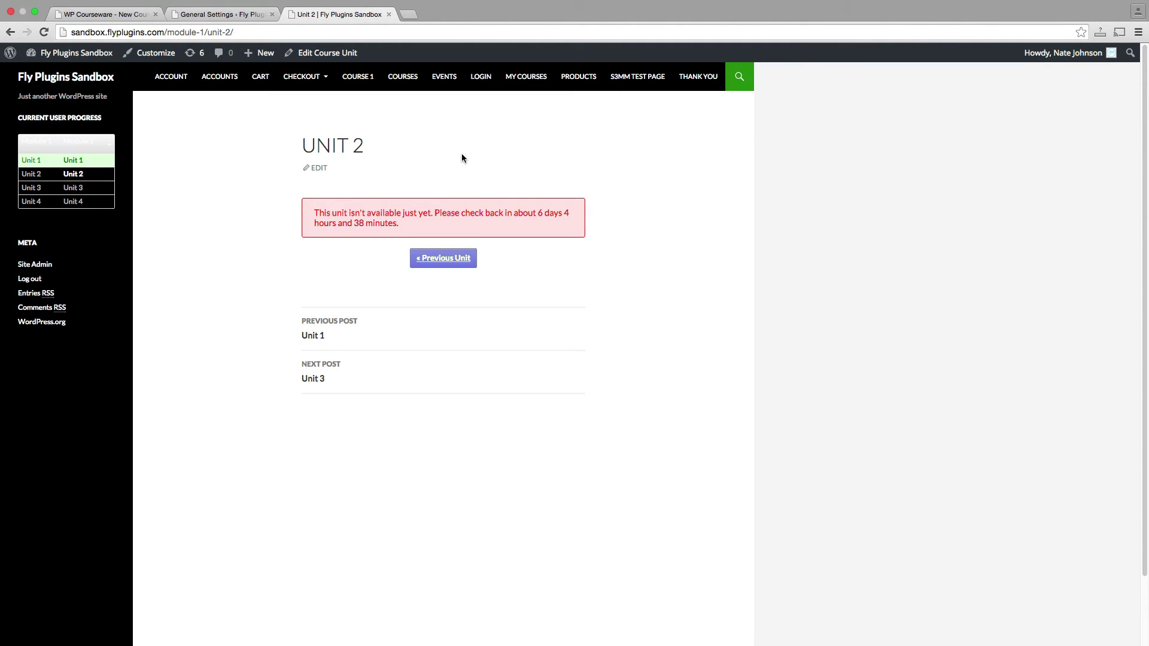
- Return to Unit 1's page in the course outline
{"action": "left_click", "coordinate": [443, 258]}
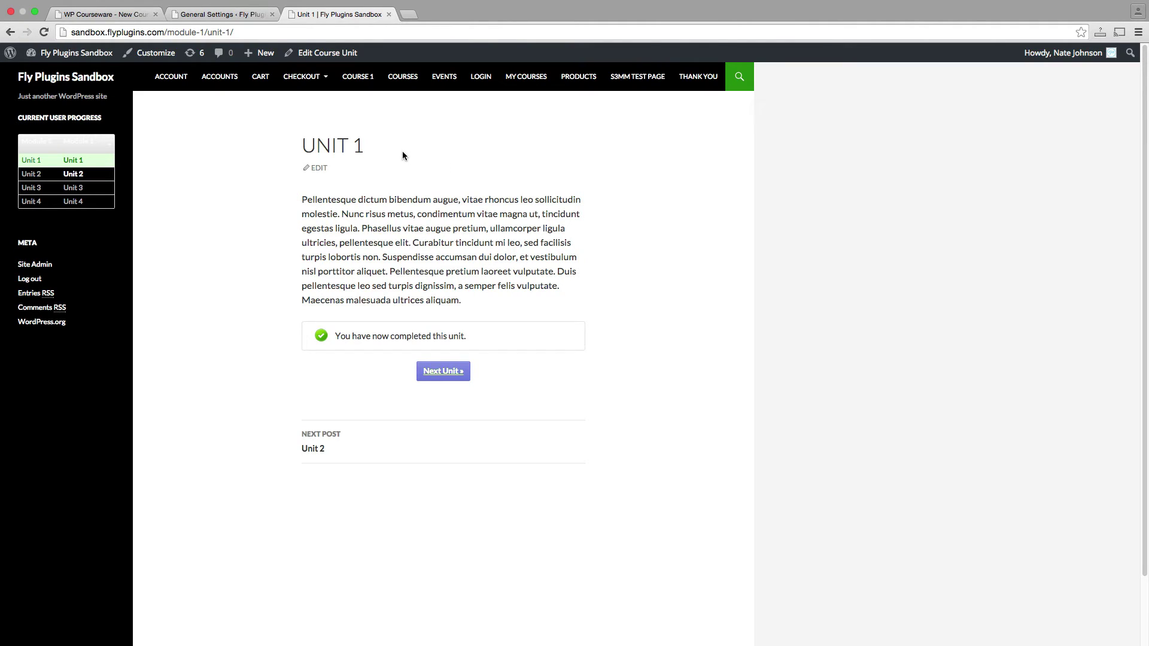
- Review the subject and body of the unit-unlocked email notification in WP Courseware
{"action": "left_click", "coordinate": [106, 17]}
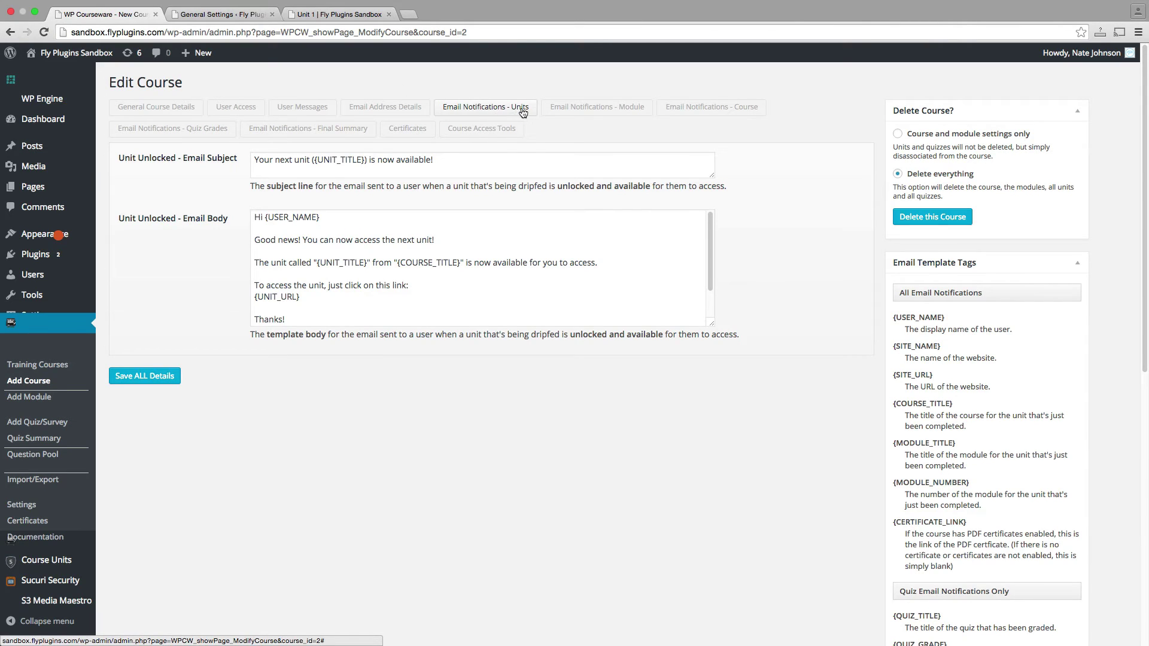
{"action": "left_click", "coordinate": [442, 162]}
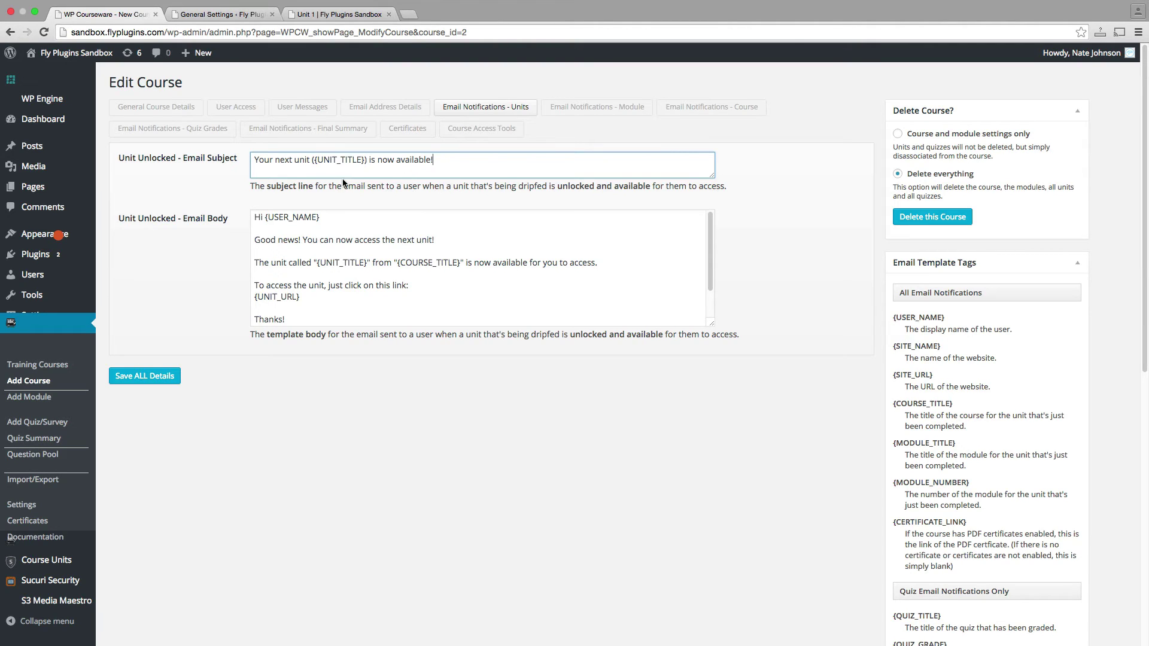
{"action": "scroll", "coordinate": [1018, 285], "scroll_direction": "down", "scroll_amount": 5}
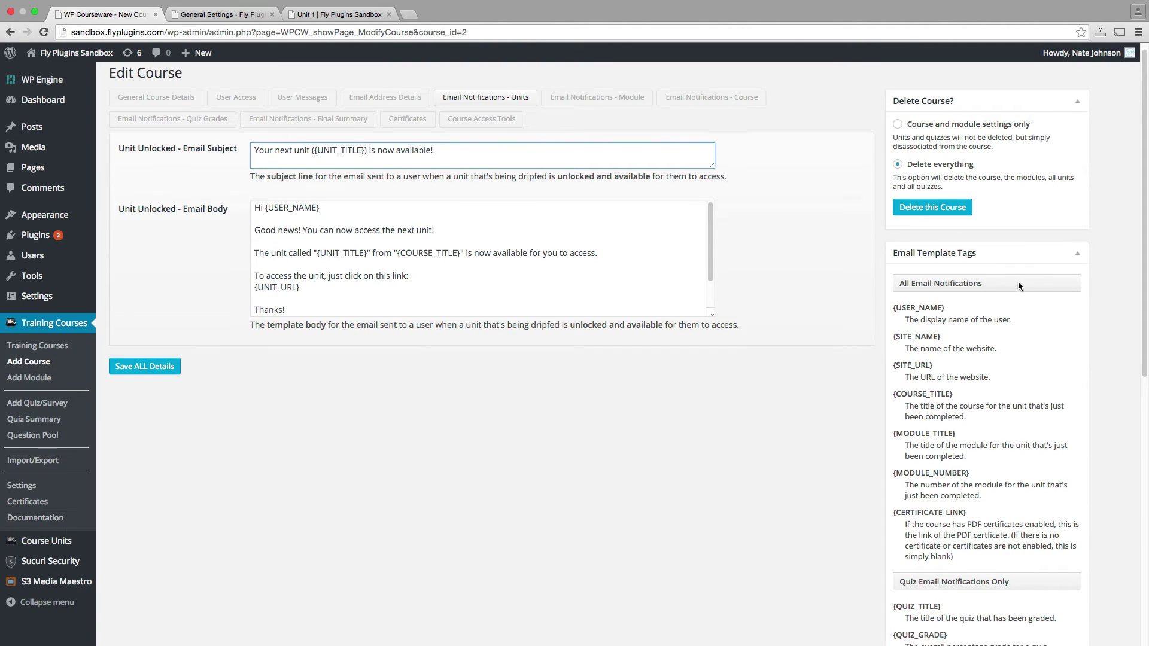
{"action": "scroll", "coordinate": [1023, 301], "scroll_direction": "up", "scroll_amount": 5}
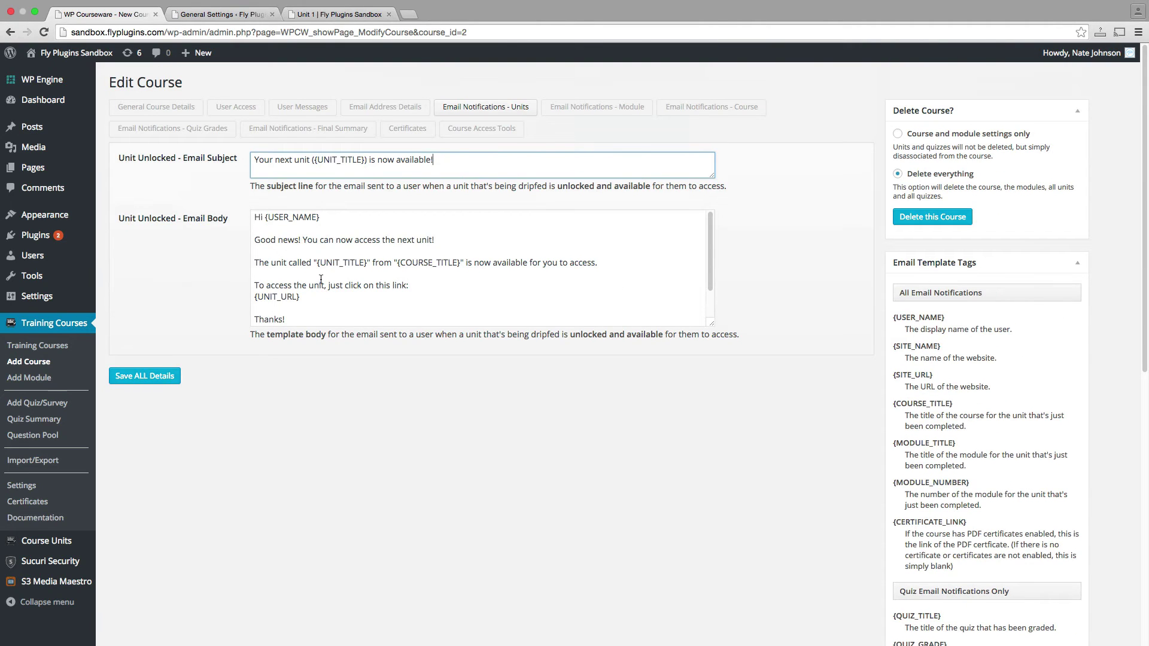
{"action": "left_click", "coordinate": [302, 322]}
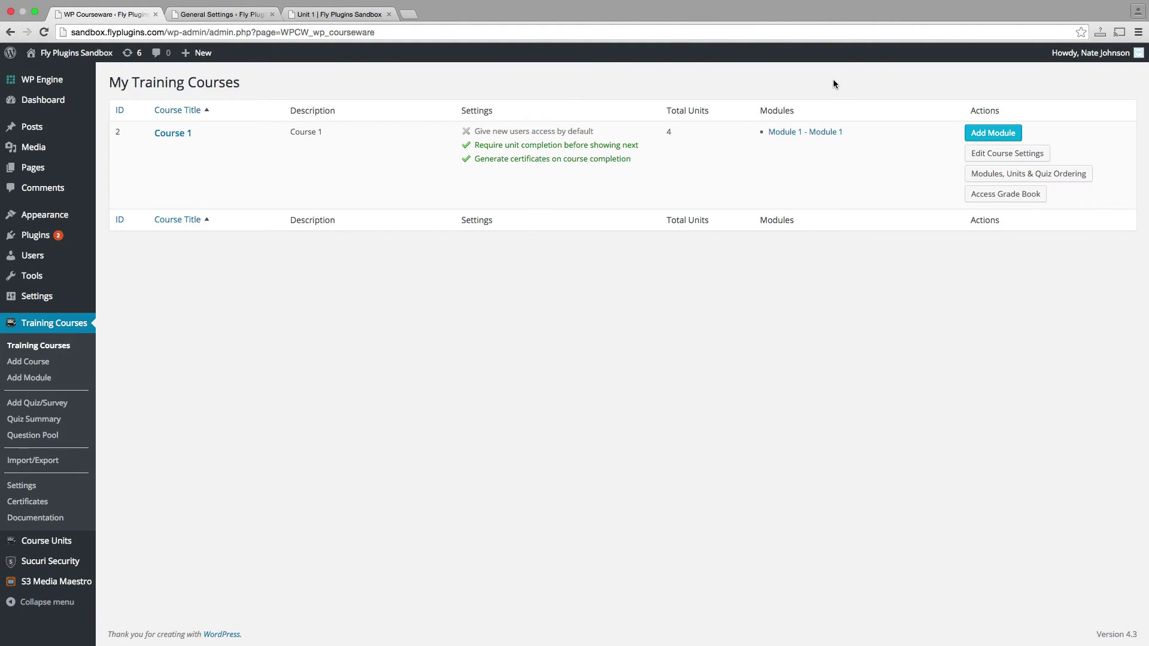
- Switch Course 1's user access to Automatic and back to Manual, then view the users
{"action": "left_click", "coordinate": [984, 155]}
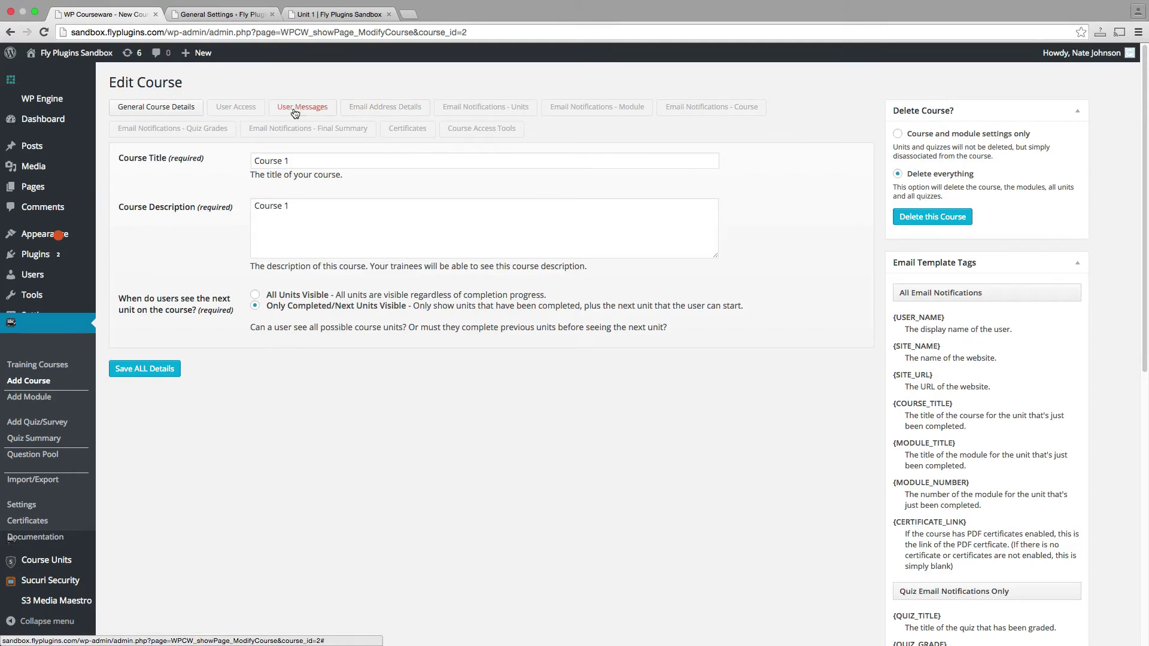
{"action": "left_click", "coordinate": [233, 109]}
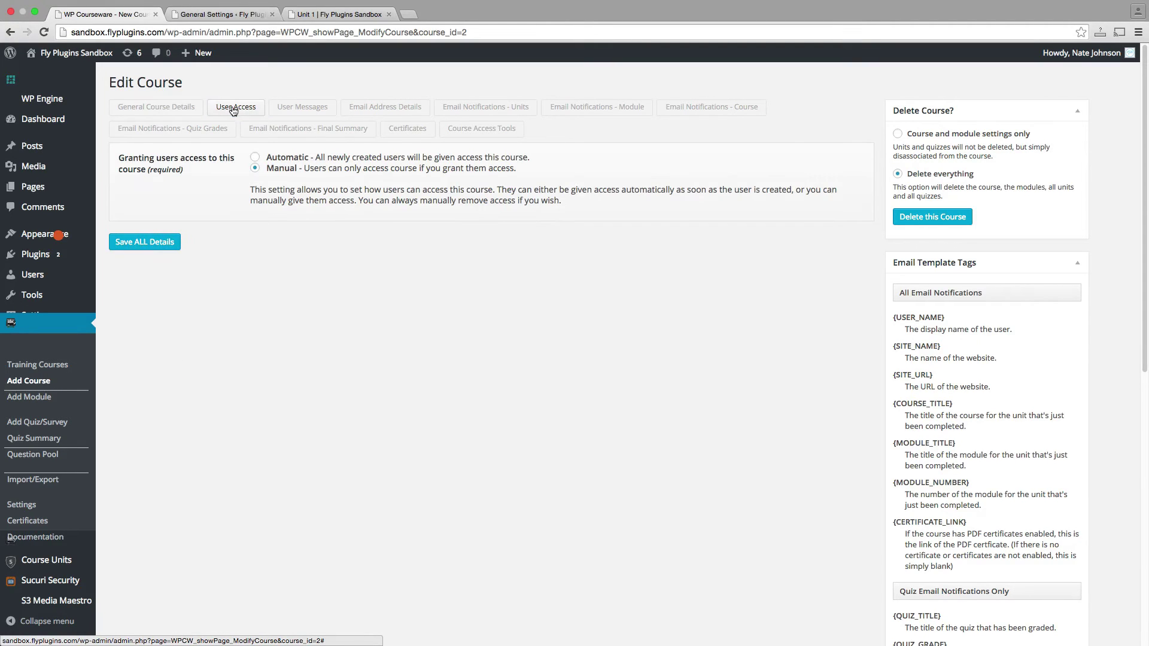
{"action": "left_click", "coordinate": [255, 159]}
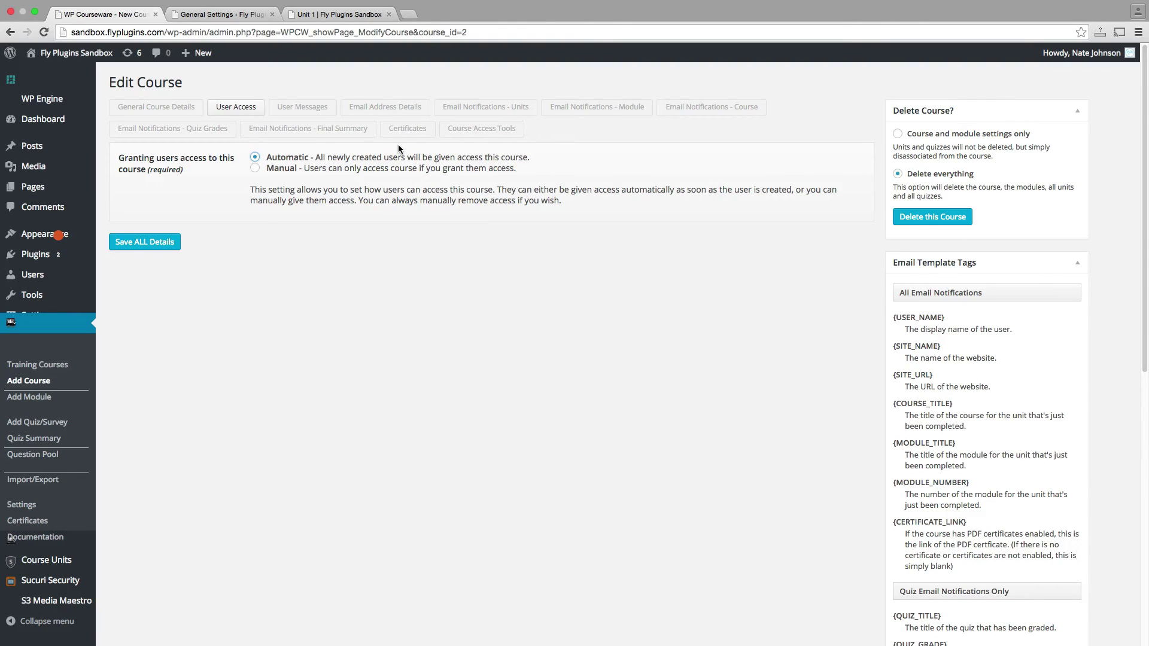
{"action": "left_click", "coordinate": [255, 170]}
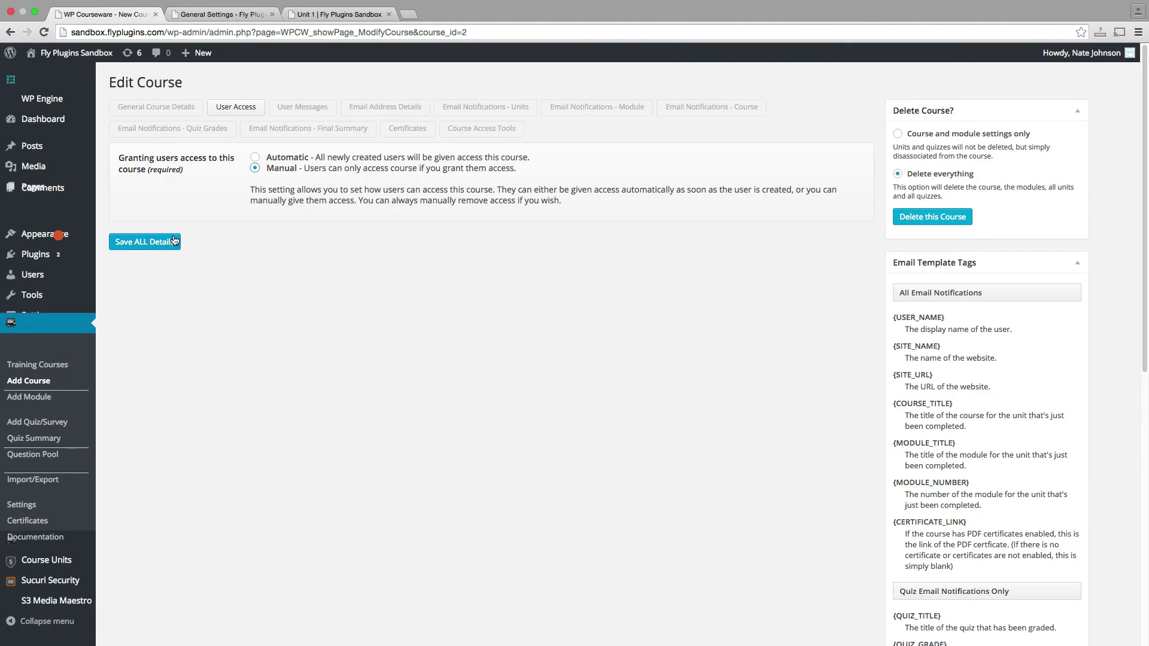
{"action": "left_click", "coordinate": [33, 274]}
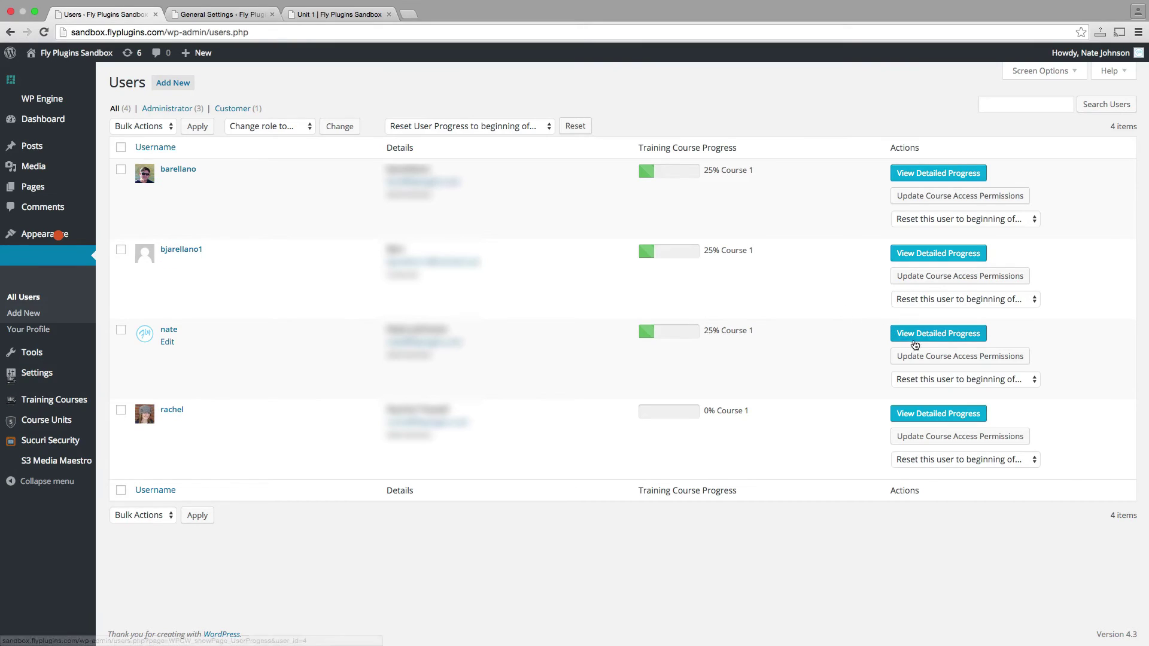
- Allow the third user access to Course 1, keeping the 03 Sep 2015 enrollment date
{"action": "left_click", "coordinate": [968, 359]}
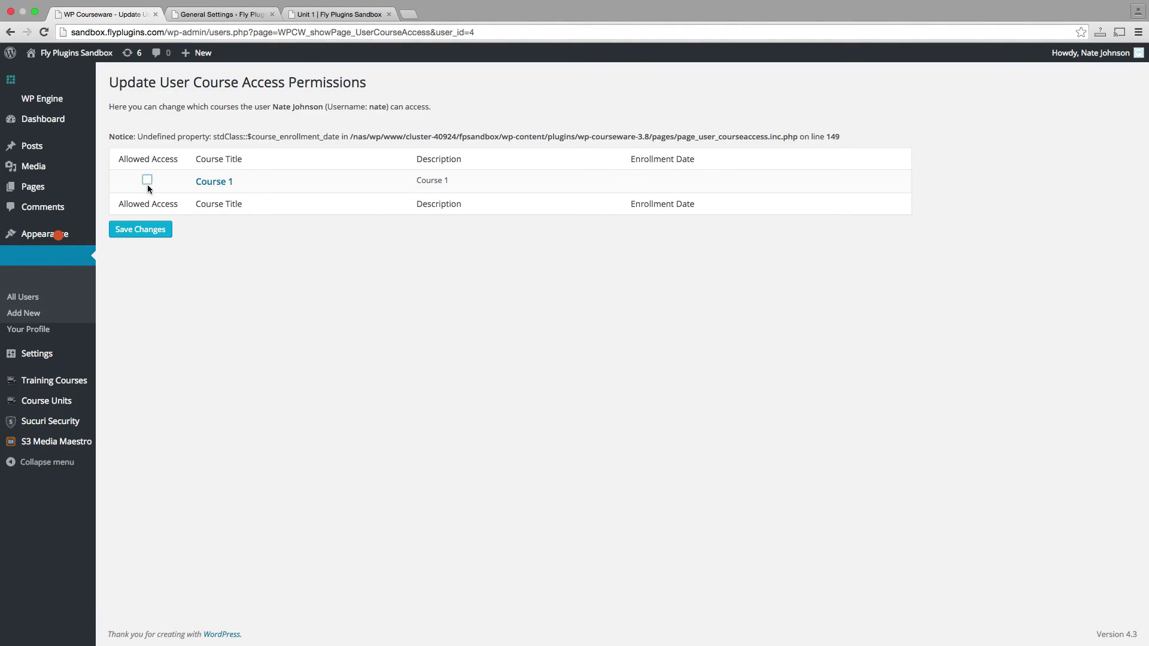
{"action": "left_click", "coordinate": [147, 183]}
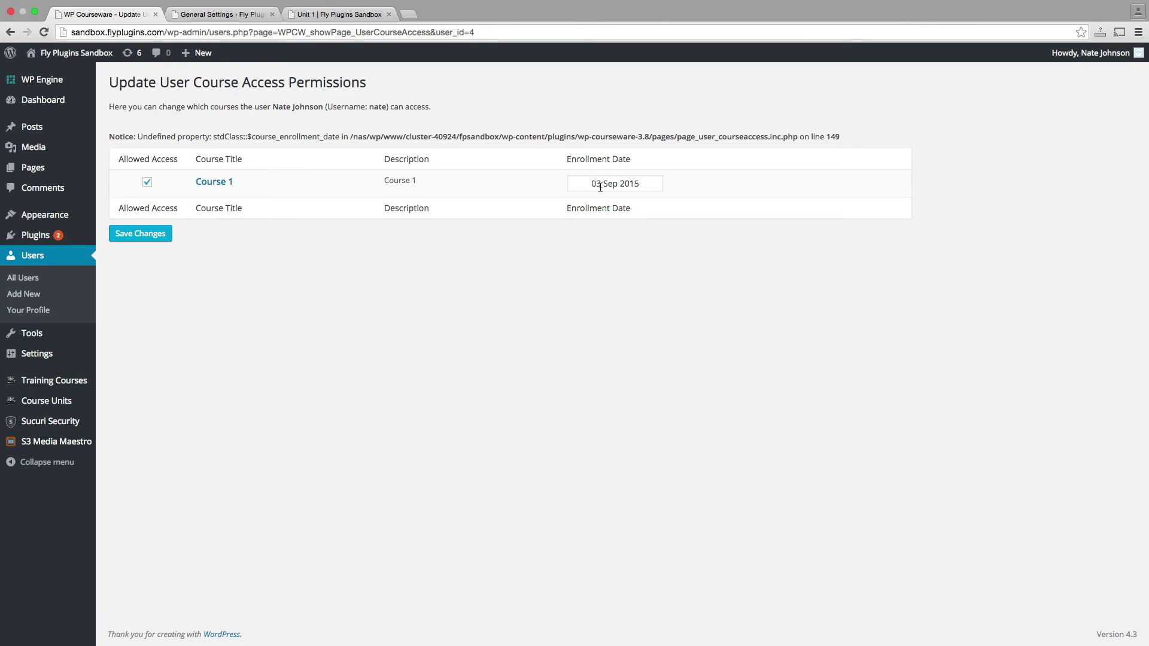
{"action": "left_click", "coordinate": [601, 186]}
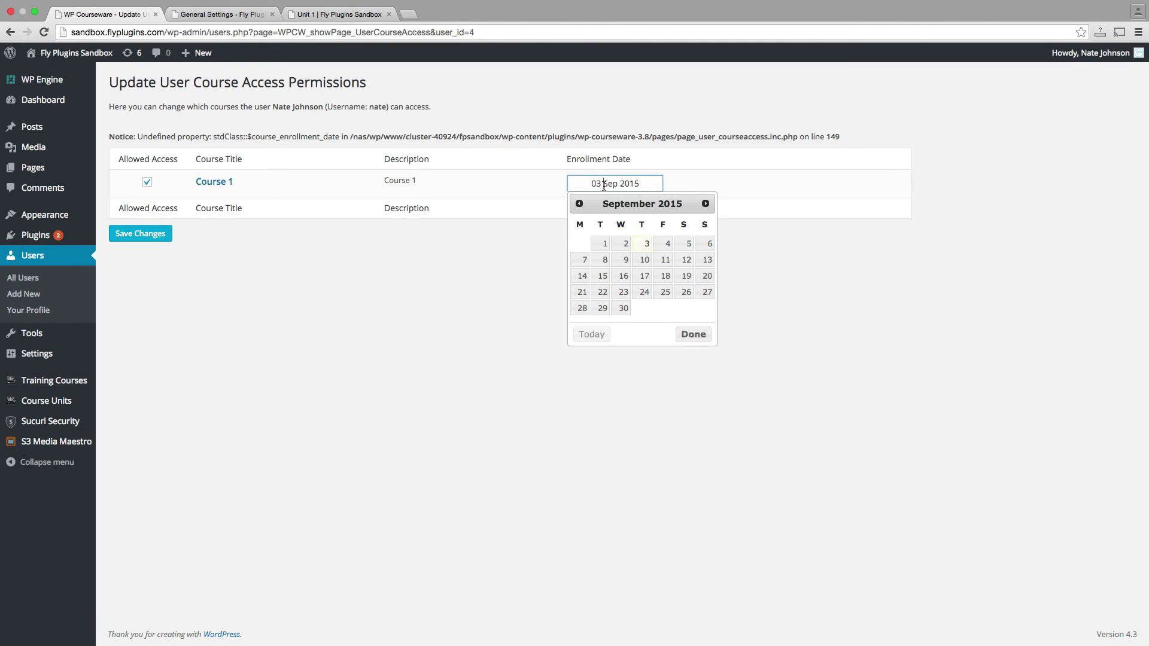
{"action": "left_click", "coordinate": [452, 260]}
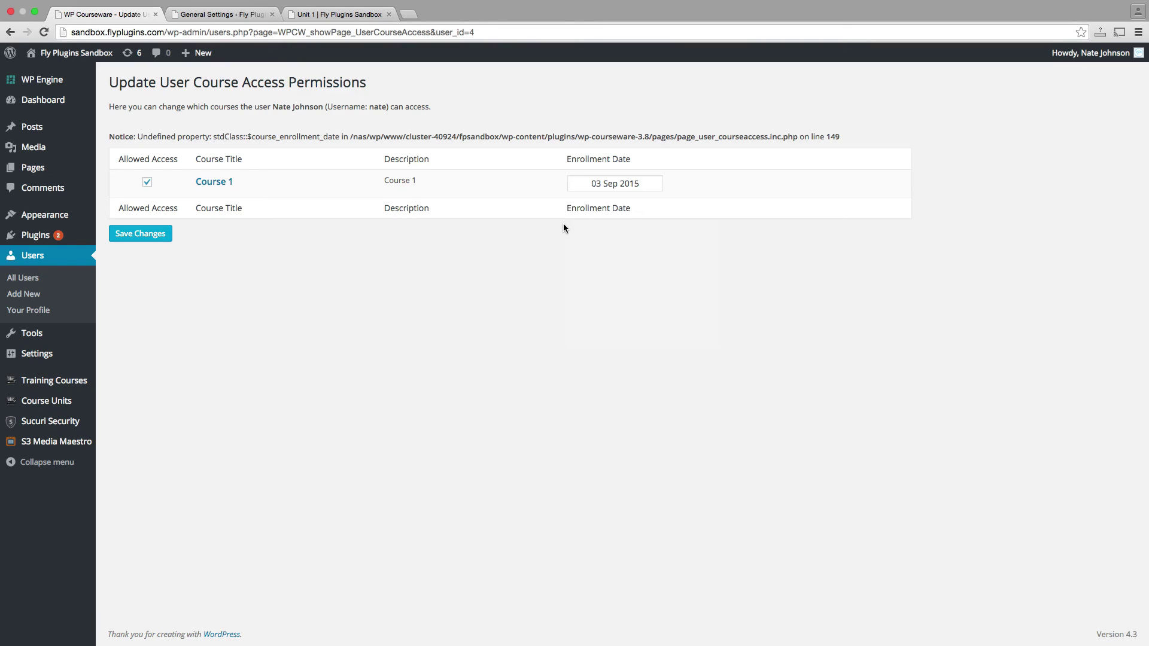
{"action": "left_click", "coordinate": [614, 184]}
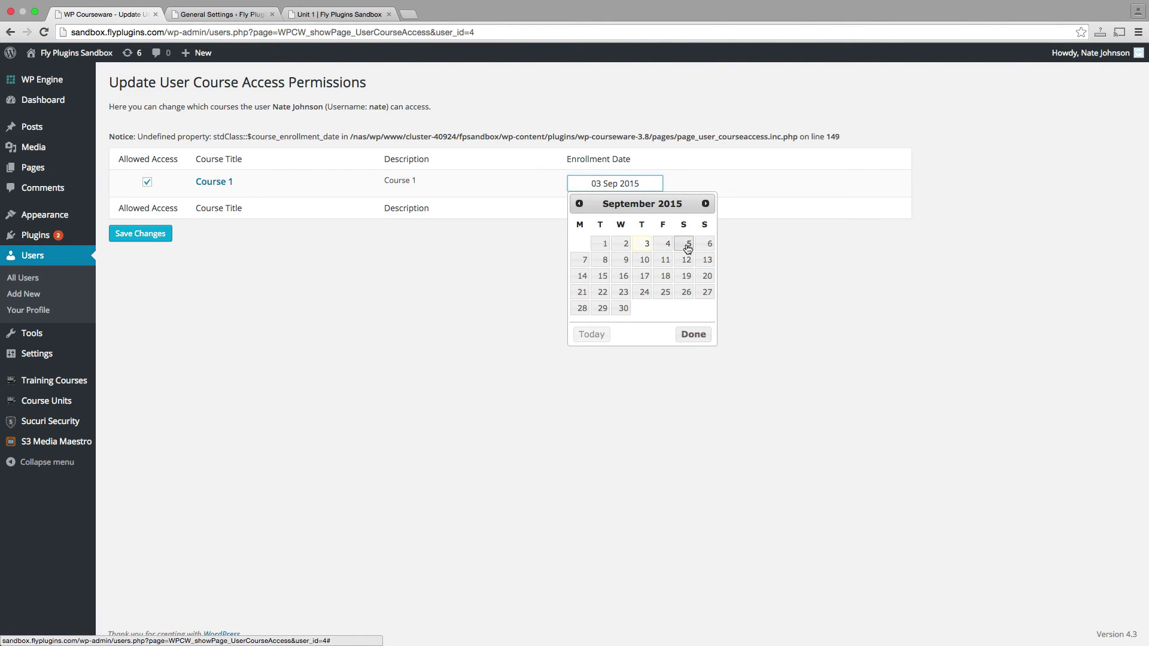
{"action": "left_click", "coordinate": [487, 258]}
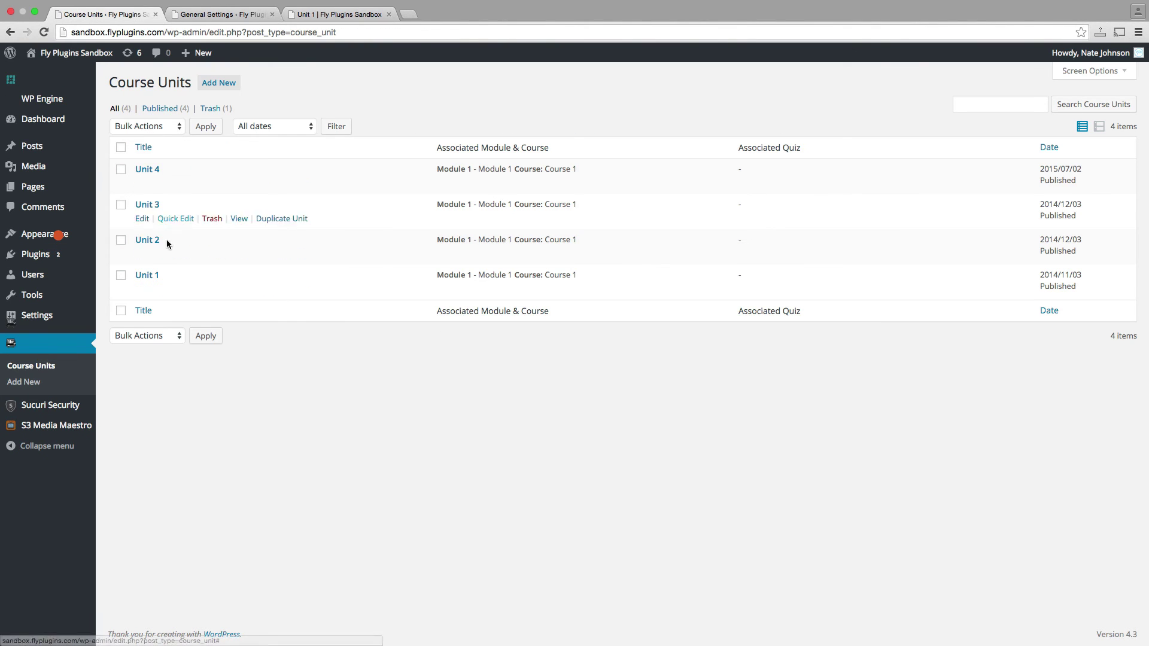
- Check Unit 1's content drip settings, leaving it with no release delay
{"action": "left_click", "coordinate": [149, 276]}
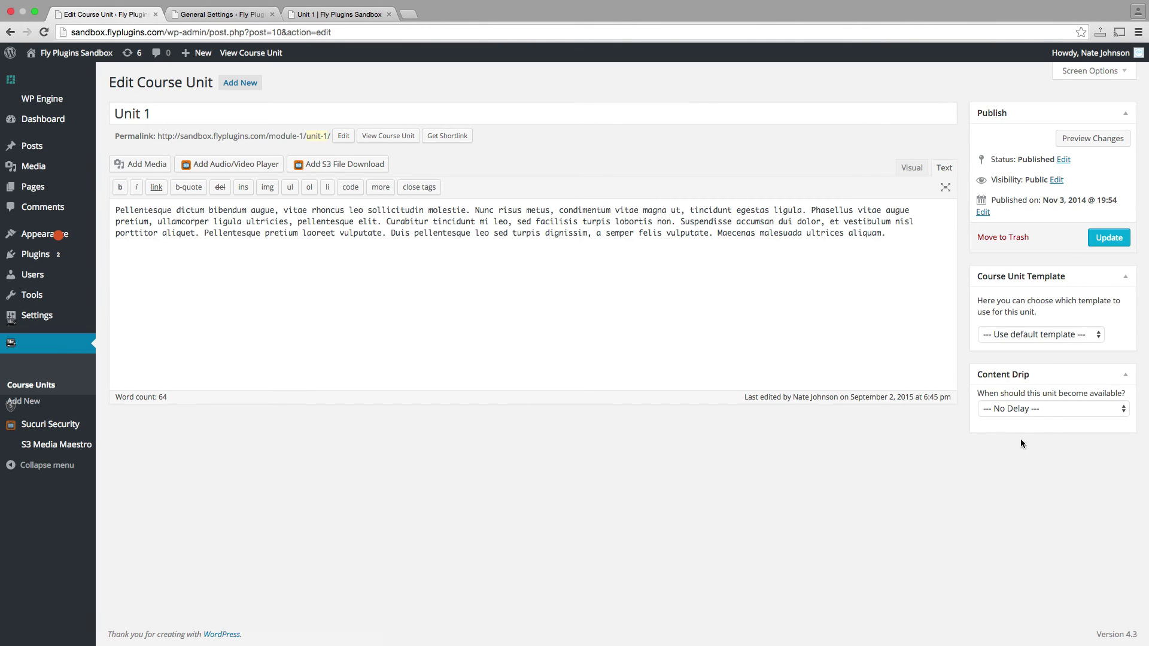
{"action": "left_click", "coordinate": [1039, 413]}
{"action": "left_click", "coordinate": [1041, 414]}
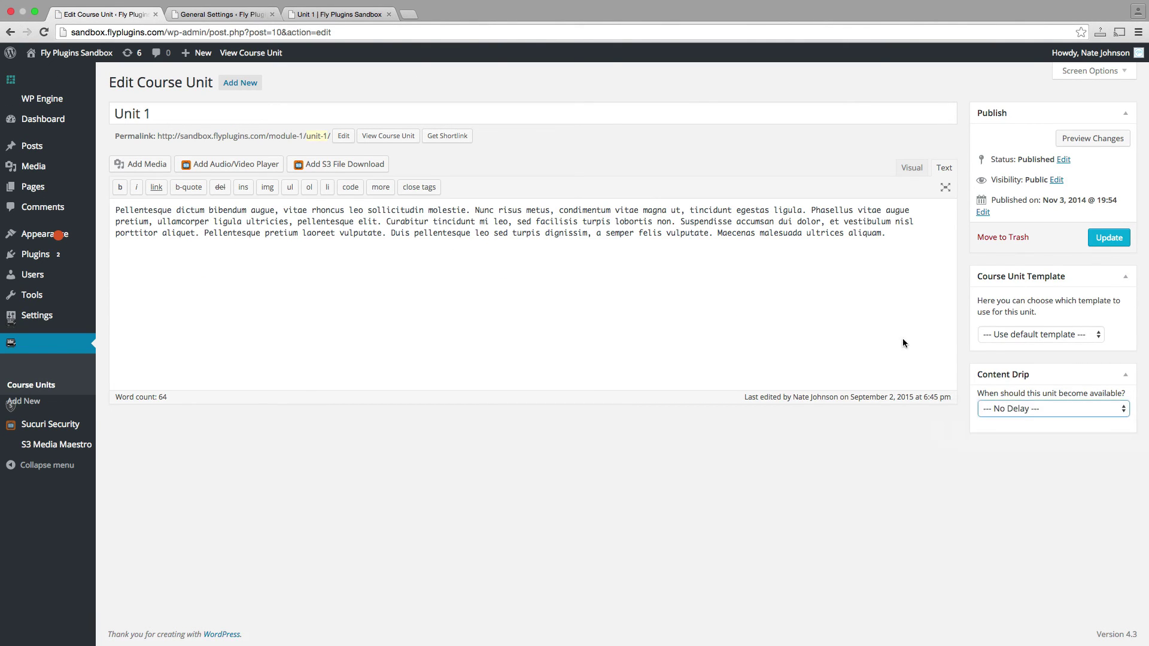
{"action": "left_click", "coordinate": [9, 30]}
- Set Unit 2 to release 15 days after the course start date and update it
{"action": "left_click", "coordinate": [147, 240]}
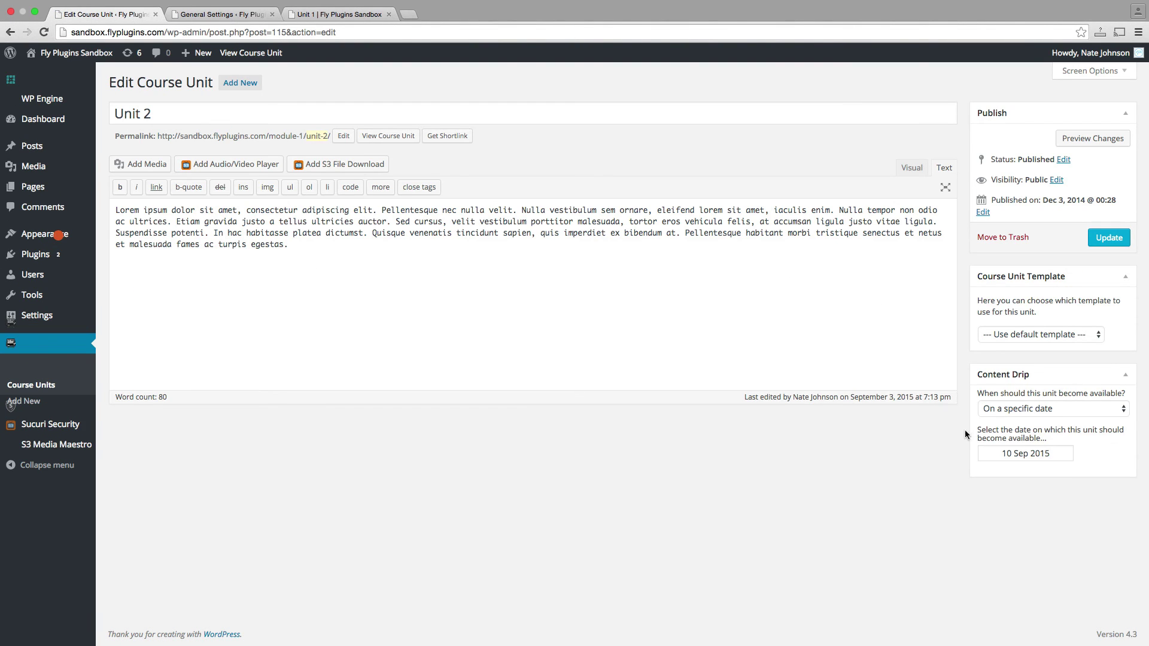
{"action": "left_click", "coordinate": [1019, 411]}
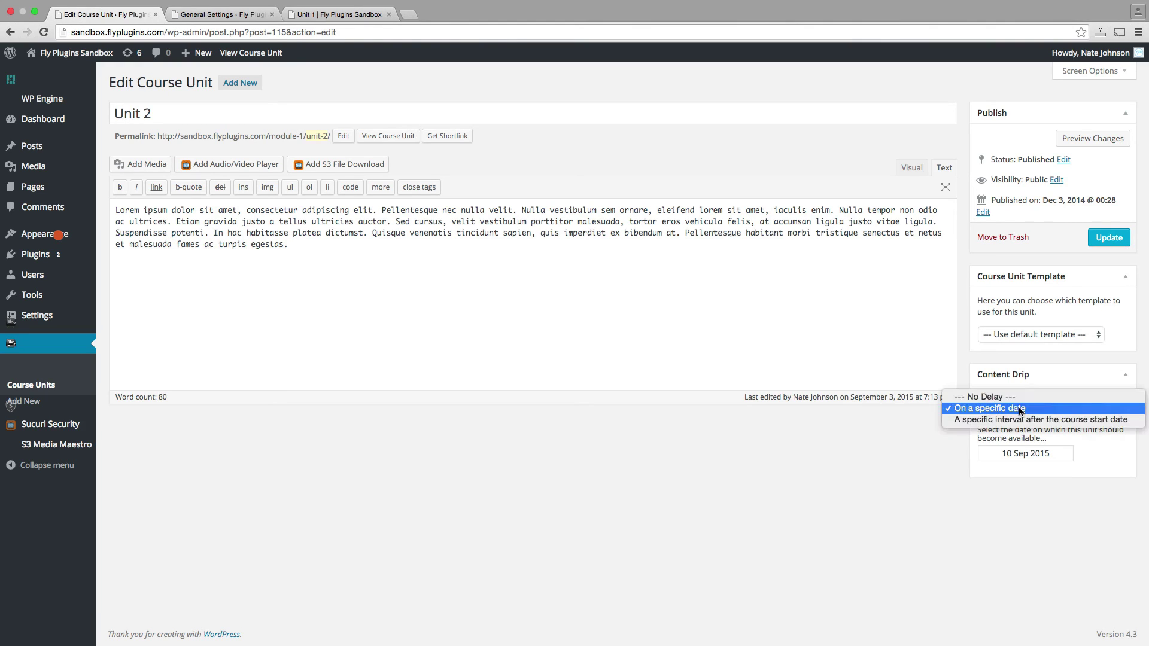
{"action": "left_click", "coordinate": [1047, 421]}
{"action": "left_click", "coordinate": [1049, 455]}
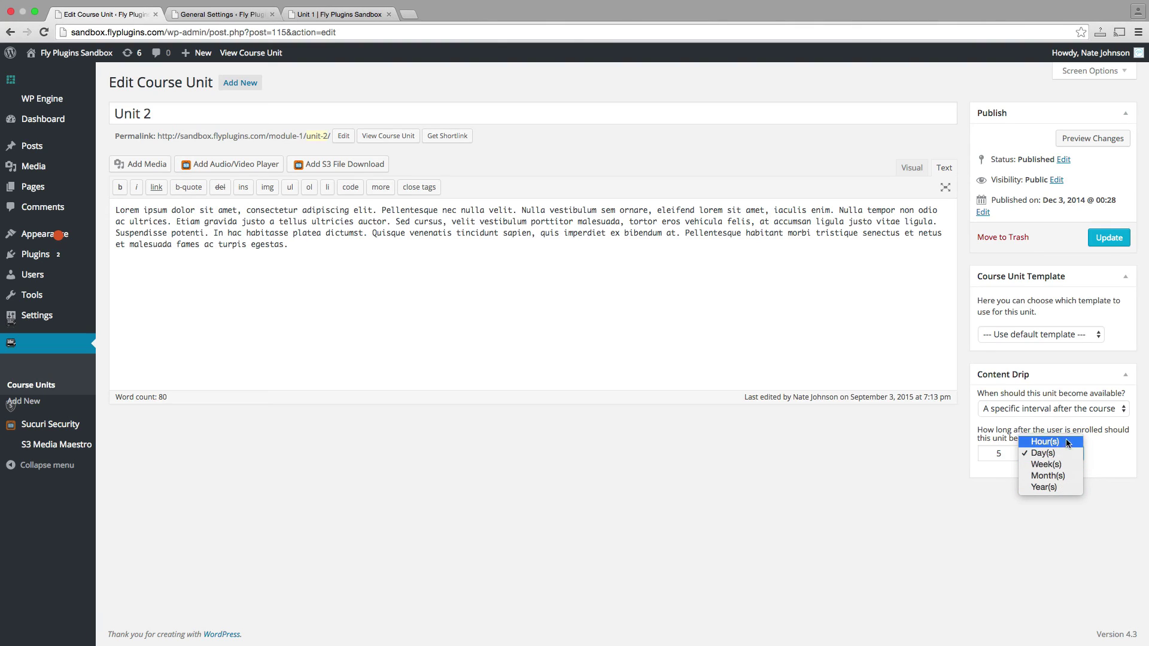
{"action": "left_click", "coordinate": [1068, 453]}
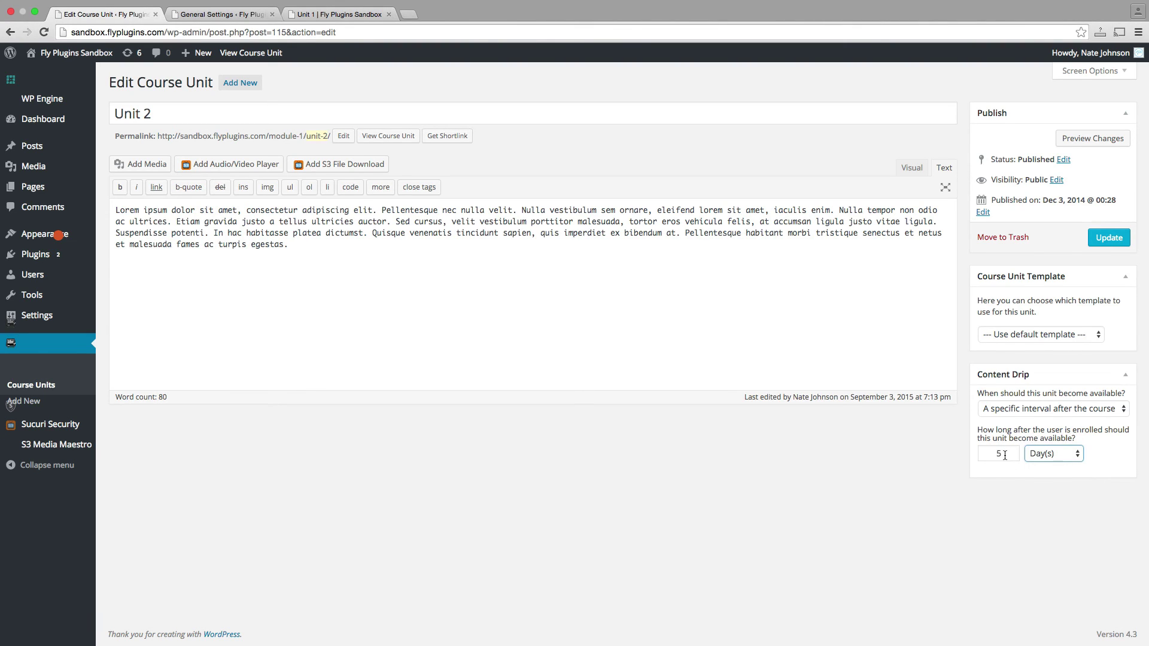
{"action": "left_click", "coordinate": [1005, 455]}
{"action": "key", "text": "BackSpace"}
{"action": "type", "text": "15"}
{"action": "key", "text": "Tab"}
{"action": "left_click", "coordinate": [1109, 238]}
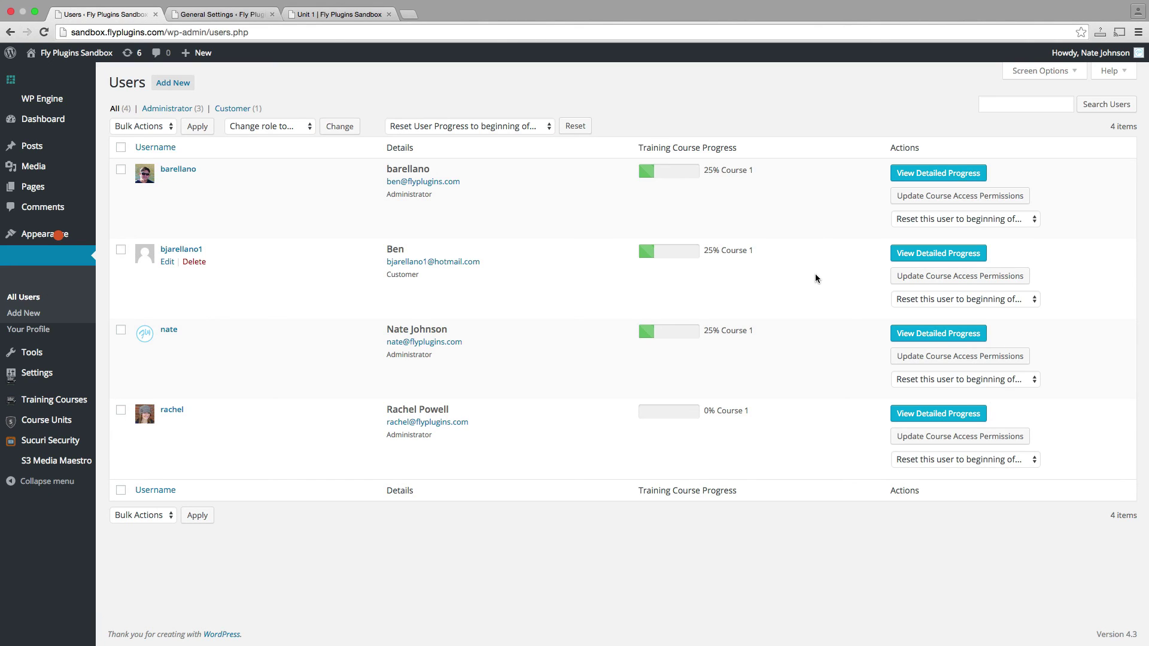
- Open the third user's Course 1 access permissions and the enrollment date calendar
{"action": "left_click", "coordinate": [917, 357]}
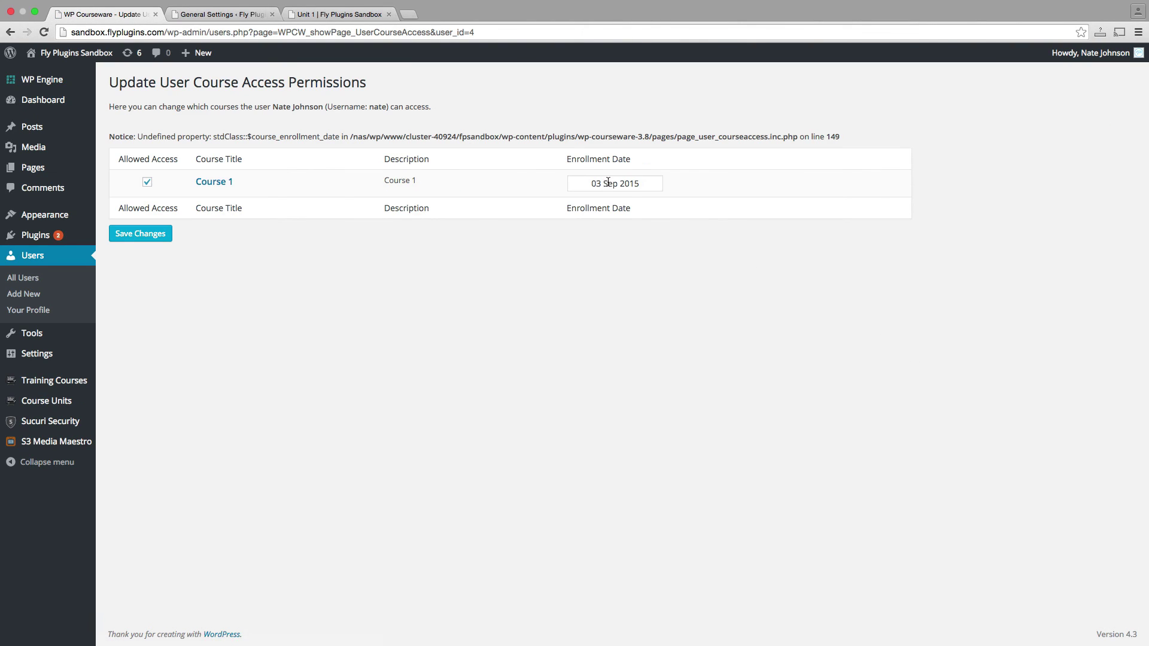
{"action": "left_click", "coordinate": [612, 184]}
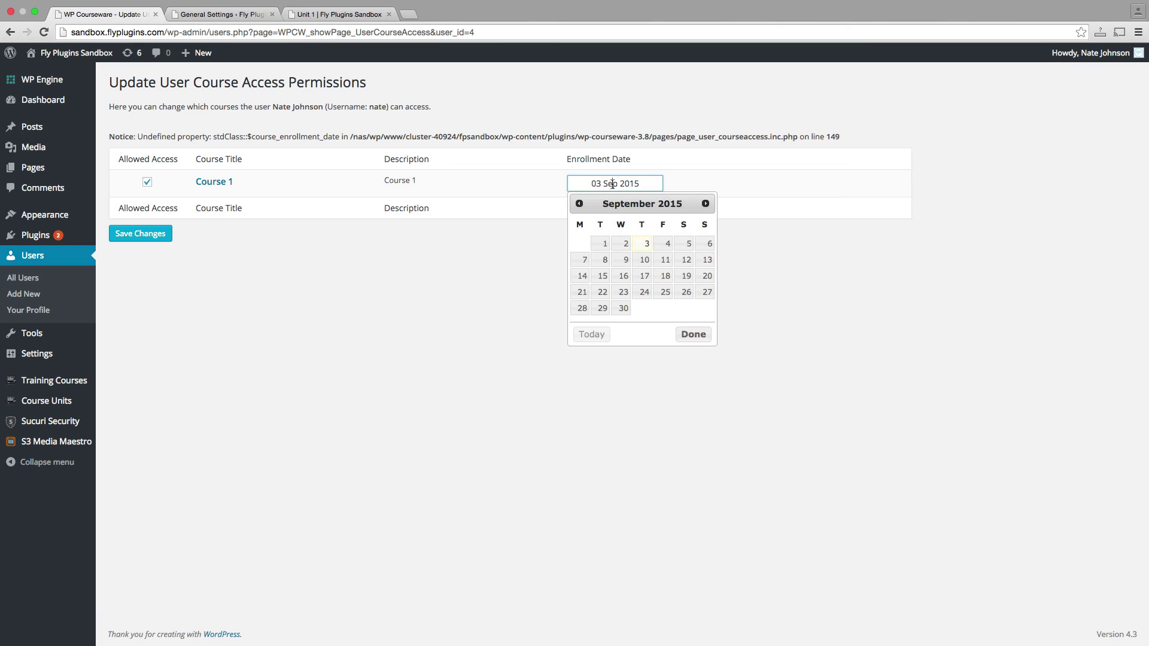